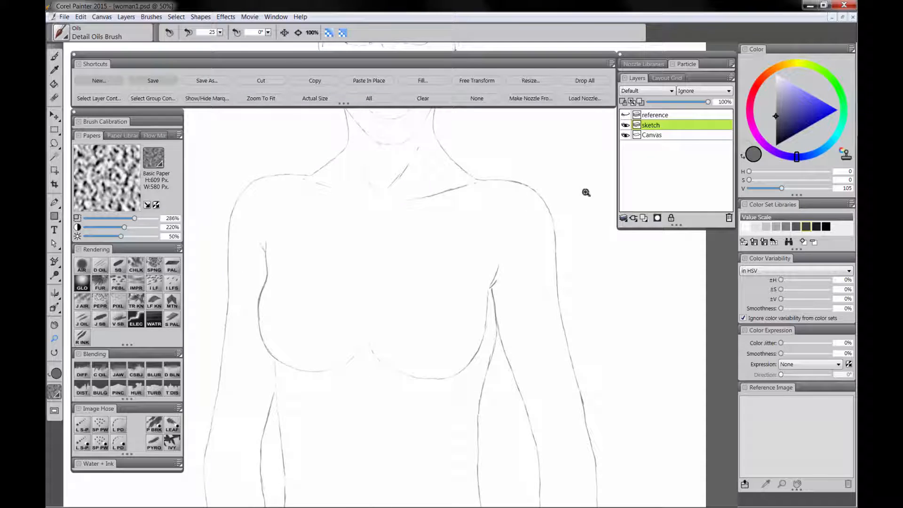
Erase the under-bust contour on the right of the drawing and redraw it with the Detail Oils Brush on the sketch layer.
{"action": "key", "text": "n"}
{"action": "left_click_drag", "start_coordinate": [470, 362], "coordinate": [485, 301]}
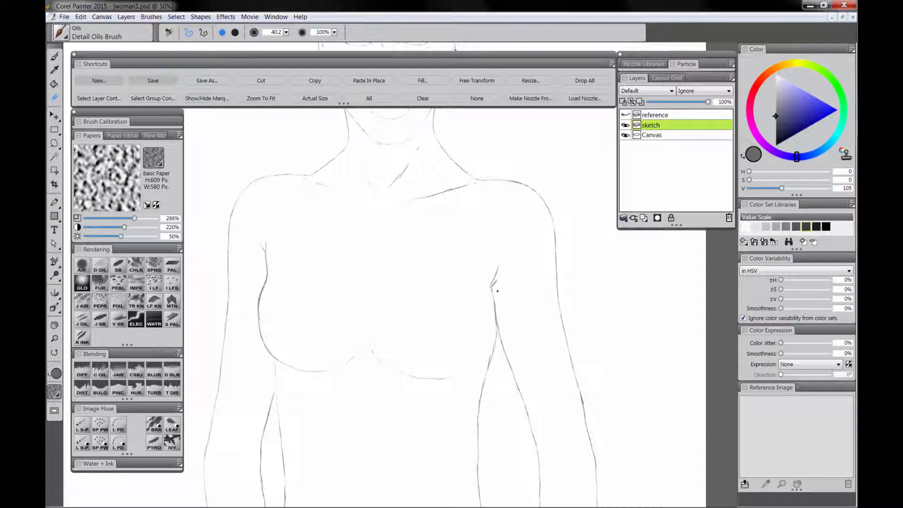
{"action": "key", "text": "b"}
{"action": "mouse_move", "coordinate": [454, 375]}
{"action": "left_mouse_down"}
{"action": "mouse_move", "coordinate": [477, 360]}
{"action": "mouse_move", "coordinate": [464, 376]}
{"action": "mouse_move", "coordinate": [487, 341]}
{"action": "mouse_move", "coordinate": [484, 292]}
{"action": "mouse_move", "coordinate": [488, 324]}
{"action": "mouse_move", "coordinate": [469, 347]}
{"action": "mouse_move", "coordinate": [495, 338]}
{"action": "mouse_move", "coordinate": [484, 305]}
{"action": "left_mouse_up"}
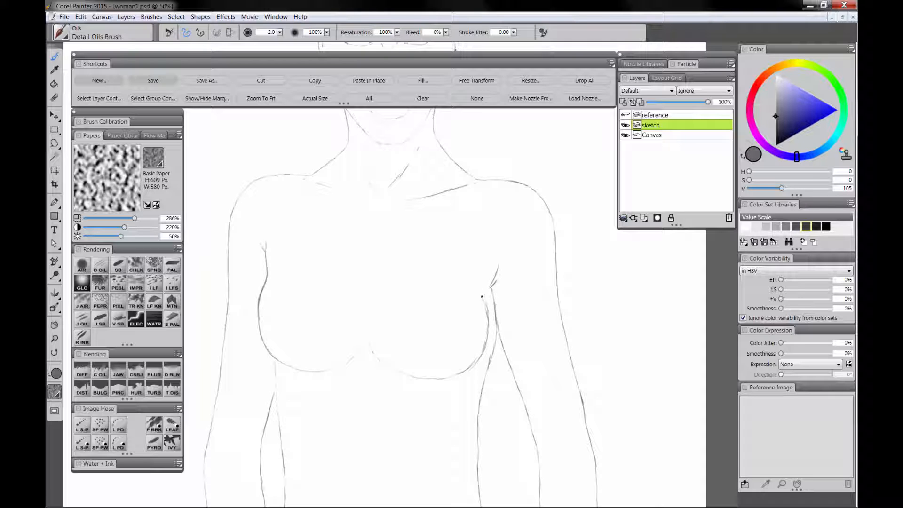
{"action": "key", "text": "n"}
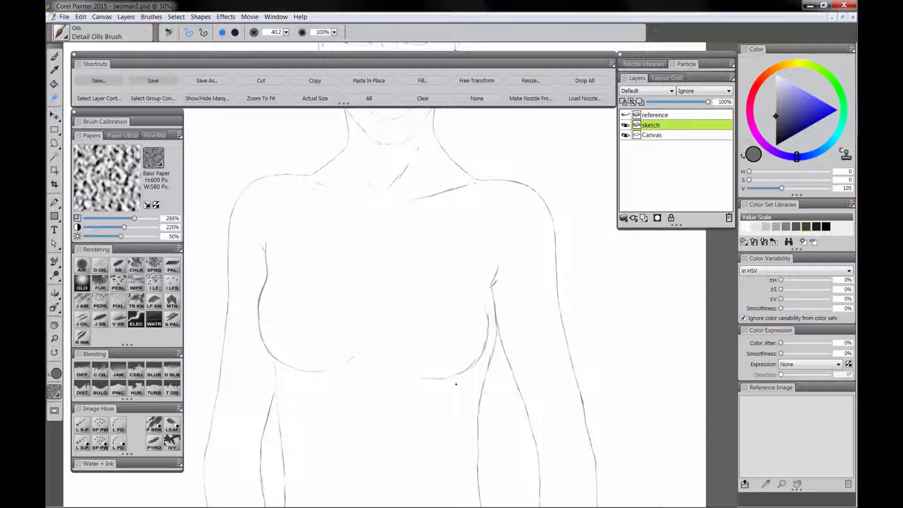
{"action": "key", "text": "b"}
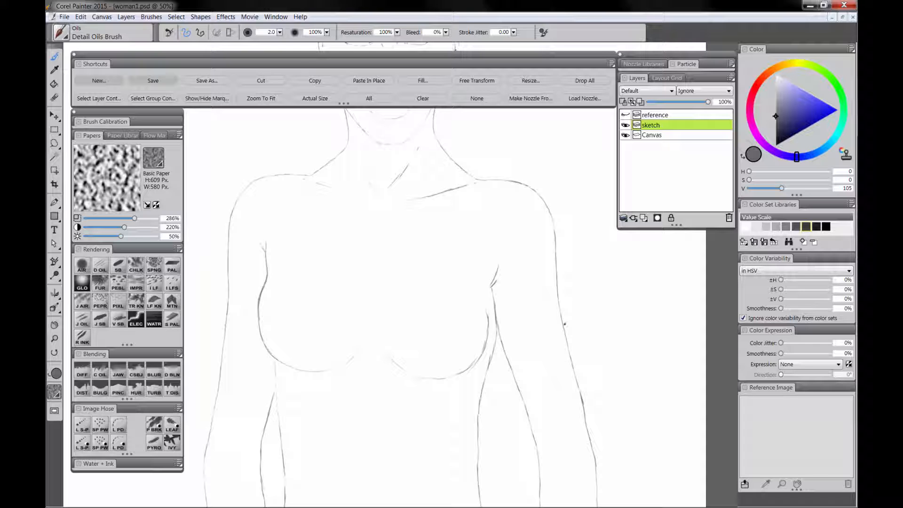
Compare the line drawing with the reference layer, and delete the reference layer.
{"action": "left_click_drag", "start_coordinate": [497, 337], "coordinate": [511, 382]}
{"action": "mouse_move", "coordinate": [428, 330]}
{"action": "left_mouse_down"}
{"action": "mouse_move", "coordinate": [407, 393]}
{"action": "mouse_move", "coordinate": [410, 382]}
{"action": "left_mouse_up"}
{"action": "left_click_drag", "start_coordinate": [413, 254], "coordinate": [411, 290]}
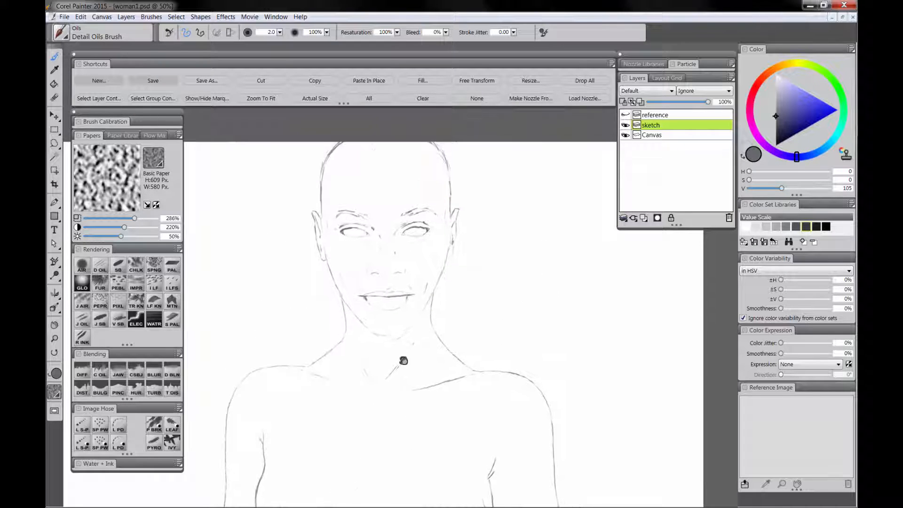
{"action": "mouse_move", "coordinate": [403, 360]}
{"action": "left_mouse_down"}
{"action": "mouse_move", "coordinate": [423, 296]}
{"action": "mouse_move", "coordinate": [414, 338]}
{"action": "left_mouse_up"}
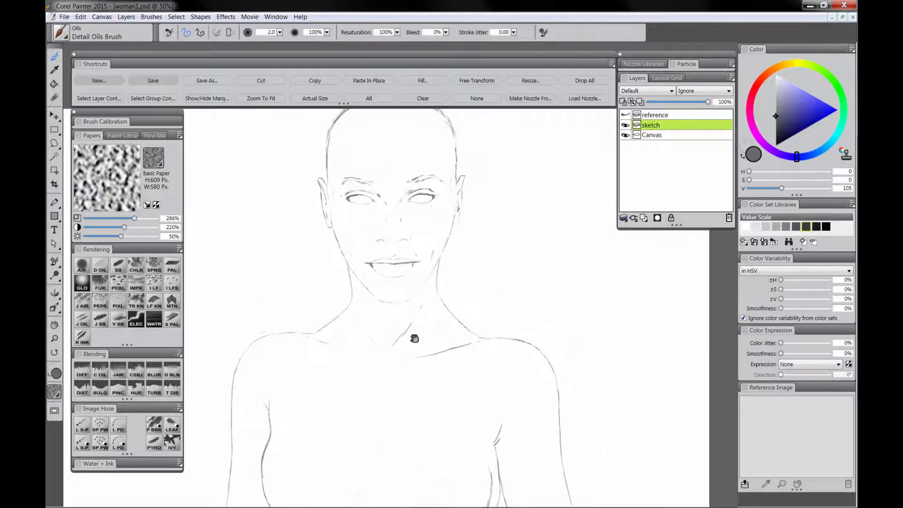
{"action": "left_click", "coordinate": [625, 114]}
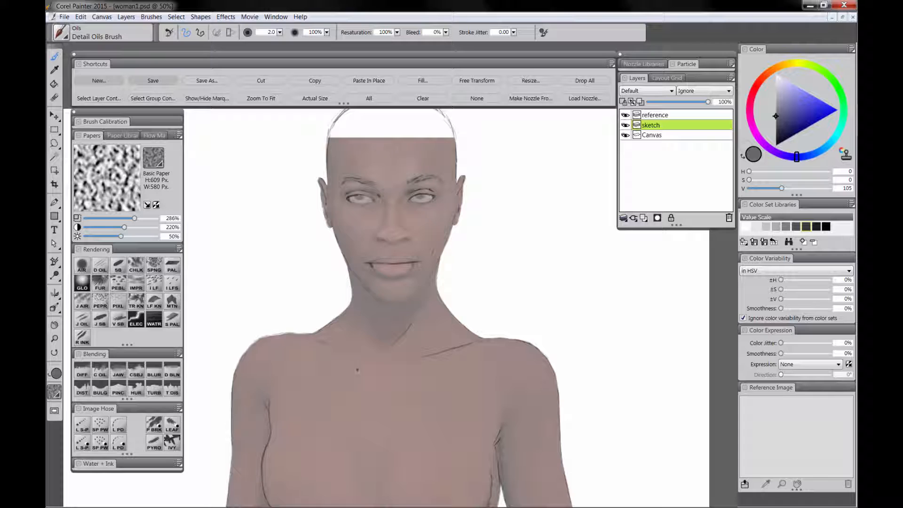
{"action": "left_click", "coordinate": [625, 115]}
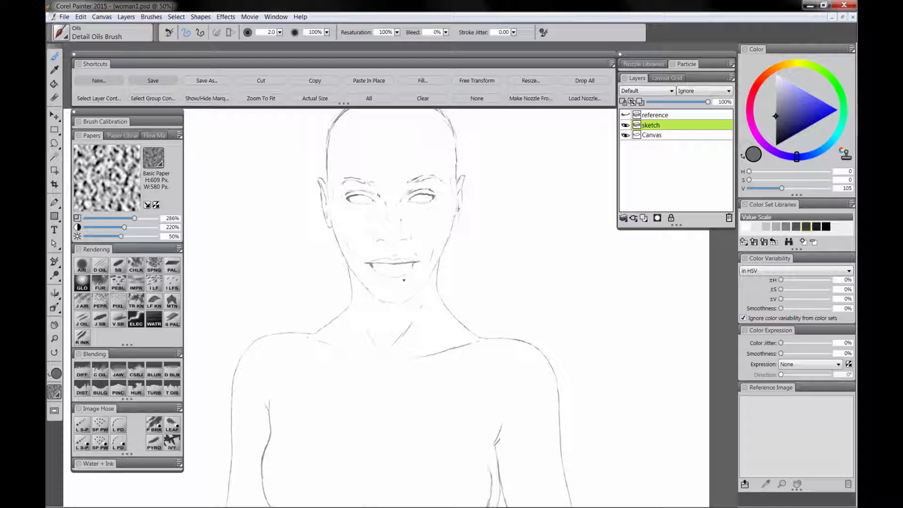
{"action": "left_click", "coordinate": [653, 114]}
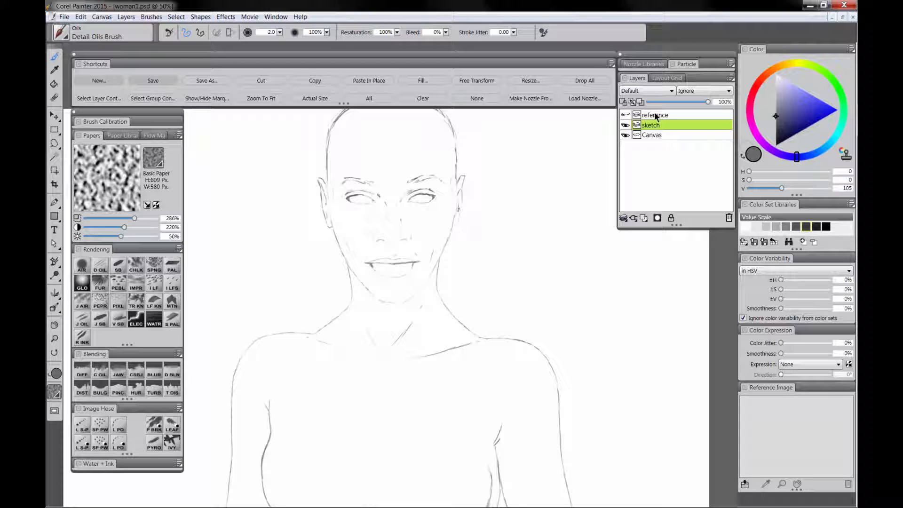
{"action": "left_click", "coordinate": [729, 217]}
Erase the overlapping bit of the inner forearm line beside the hip on the left of the drawing.
{"action": "left_click", "coordinate": [54, 339]}
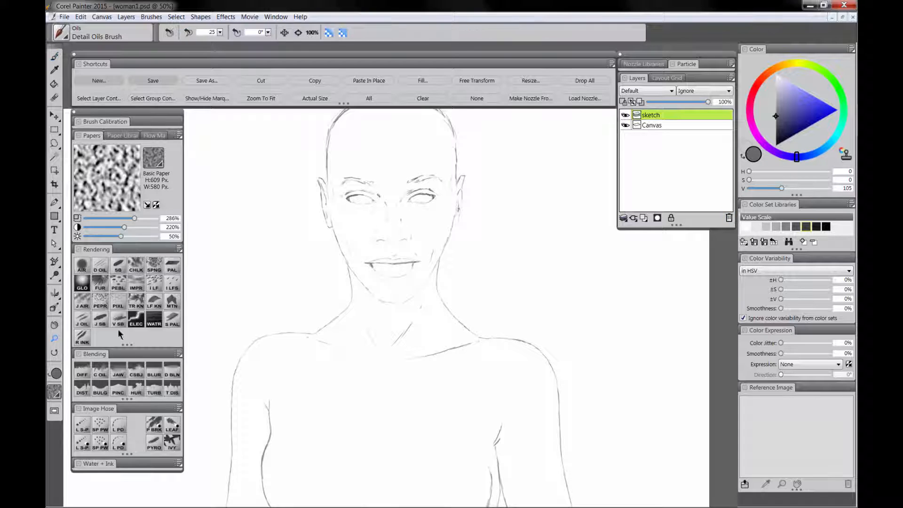
{"action": "left_click", "coordinate": [403, 291], "text": "alt"}
{"action": "left_click_drag", "start_coordinate": [413, 326], "coordinate": [429, 246]}
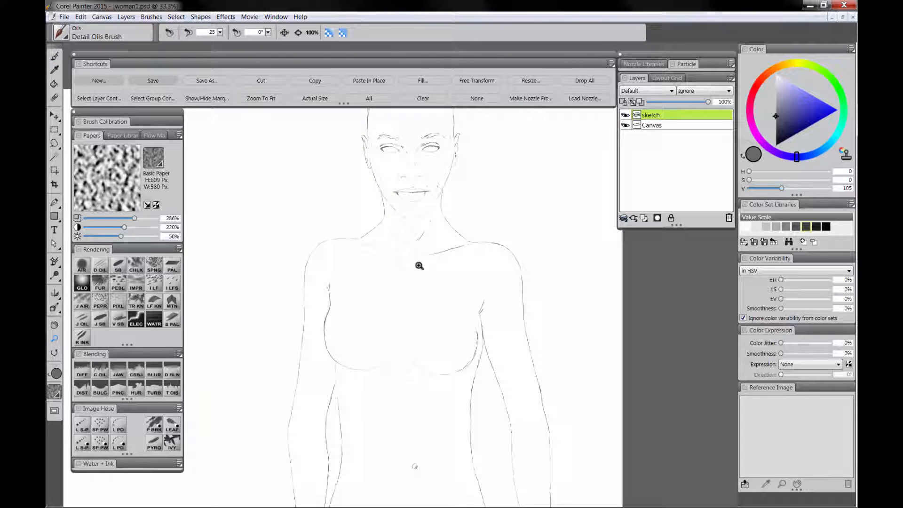
{"action": "left_click_drag", "start_coordinate": [424, 323], "coordinate": [413, 365]}
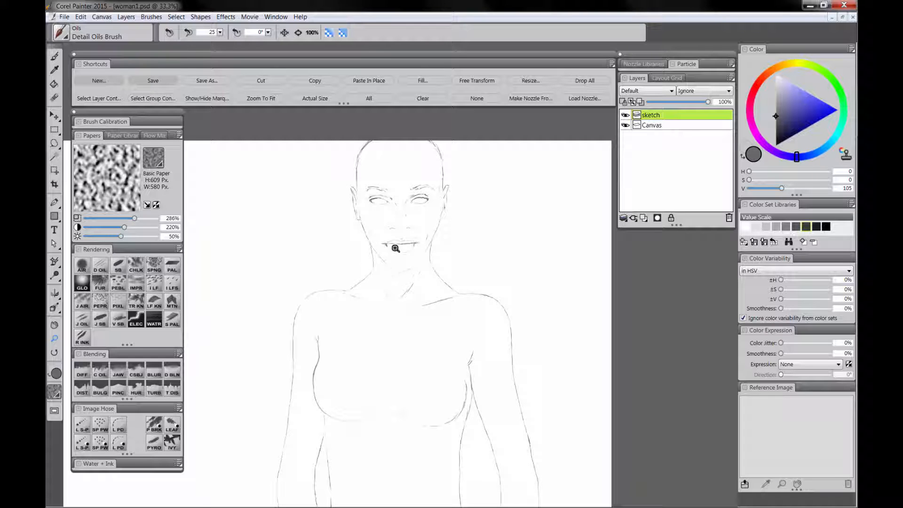
{"action": "left_click_drag", "start_coordinate": [406, 352], "coordinate": [430, 264]}
{"action": "left_click", "coordinate": [421, 368]}
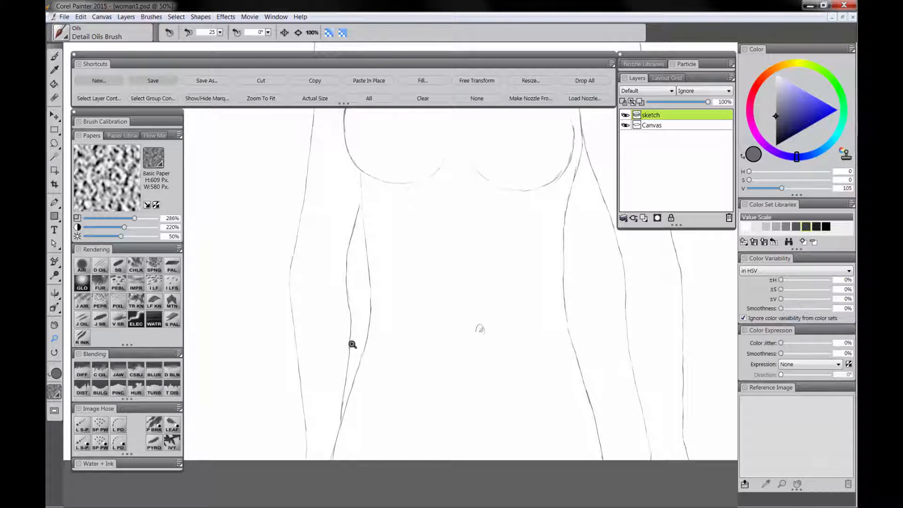
{"action": "key", "text": "n"}
{"action": "mouse_move", "coordinate": [340, 398]}
{"action": "left_mouse_down"}
{"action": "mouse_move", "coordinate": [356, 371]}
{"action": "mouse_move", "coordinate": [345, 400]}
{"action": "mouse_move", "coordinate": [345, 379]}
{"action": "mouse_move", "coordinate": [342, 414]}
{"action": "left_mouse_up"}
{"action": "key", "text": "b"}
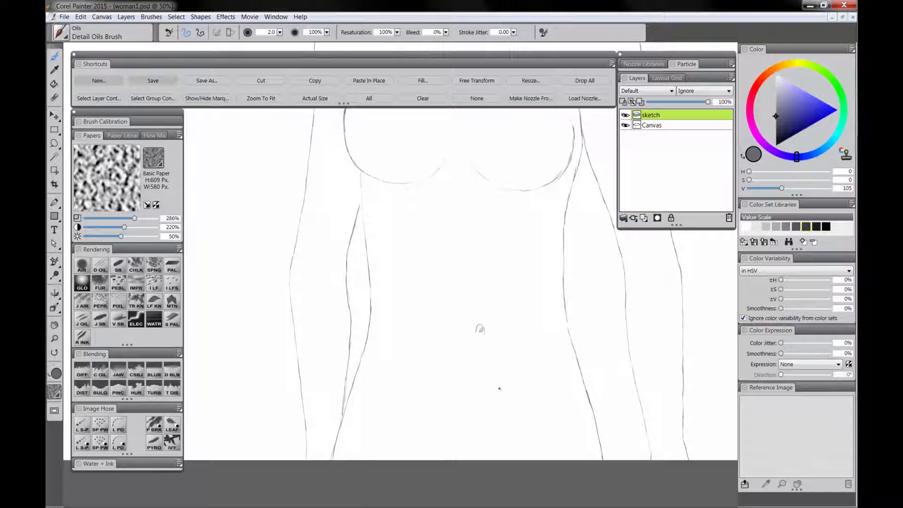
Redraw the inner arm contour beside the waist on the left of the drawing and erase the old line next to it.
{"action": "left_click_drag", "start_coordinate": [348, 292], "coordinate": [349, 305]}
{"action": "left_click_drag", "start_coordinate": [349, 273], "coordinate": [362, 210]}
{"action": "key", "text": "n"}
{"action": "left_click_drag", "start_coordinate": [345, 280], "coordinate": [347, 307]}
{"action": "left_click_drag", "start_coordinate": [344, 270], "coordinate": [358, 202]}
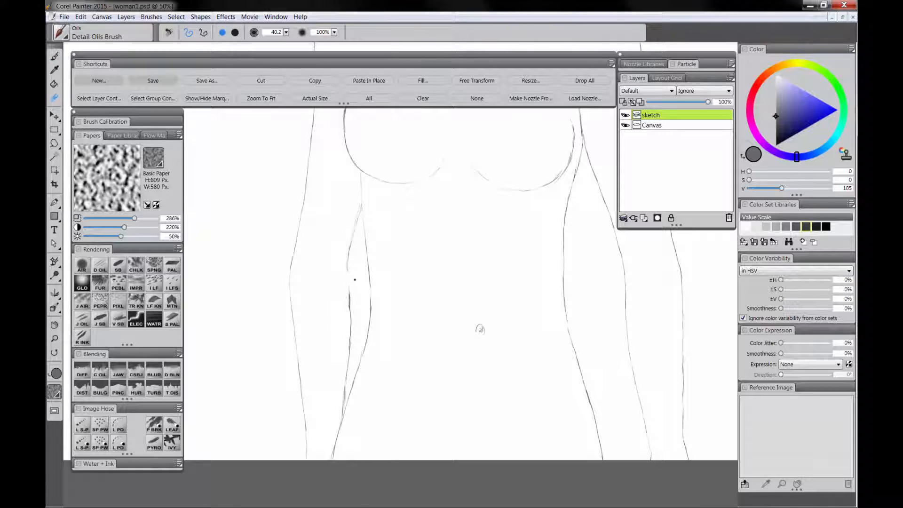
{"action": "mouse_move", "coordinate": [349, 262]}
{"action": "left_mouse_down"}
{"action": "mouse_move", "coordinate": [348, 289]}
{"action": "mouse_move", "coordinate": [348, 269]}
{"action": "mouse_move", "coordinate": [350, 302]}
{"action": "mouse_move", "coordinate": [347, 256]}
{"action": "left_mouse_up"}
{"action": "key", "text": "b"}
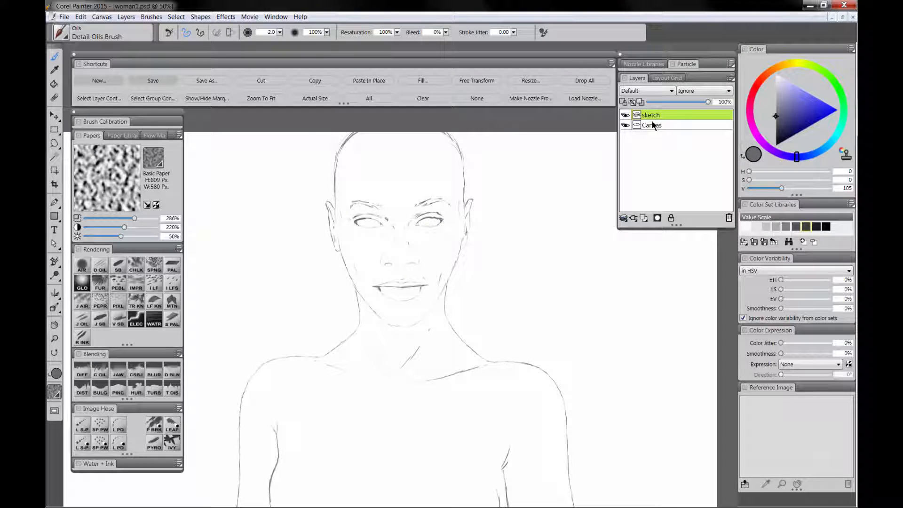
Fill the Canvas layer with a light gray of value 172 from the Value Scale color set.
{"action": "left_click", "coordinate": [666, 125]}
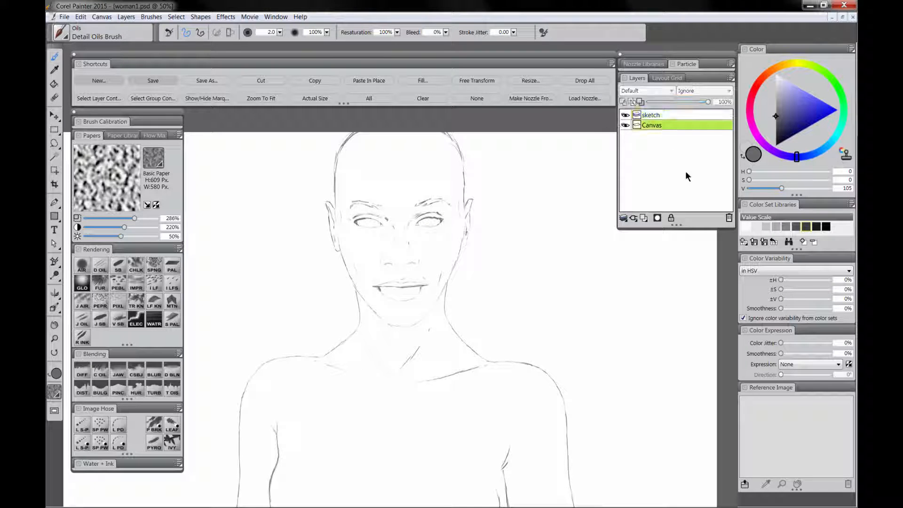
{"action": "left_click", "coordinate": [776, 227]}
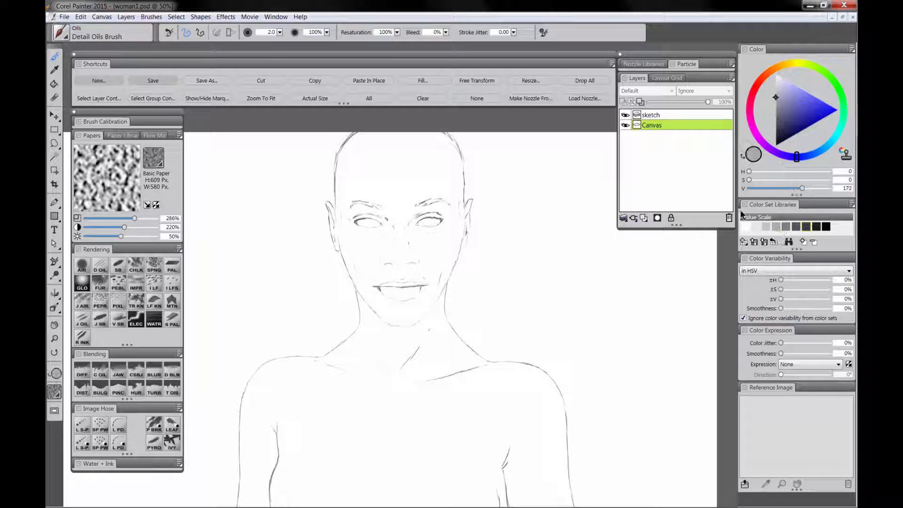
{"action": "left_click", "coordinate": [427, 81]}
{"action": "left_click", "coordinate": [469, 294]}
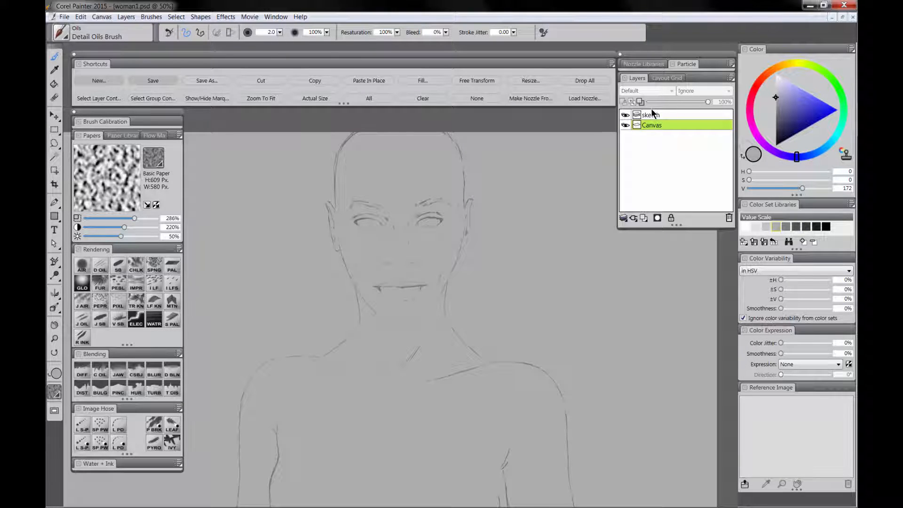
Add a layer between the sketch and the Canvas, name it "dark" and set its composite method to Multiply.
{"action": "left_click", "coordinate": [643, 217]}
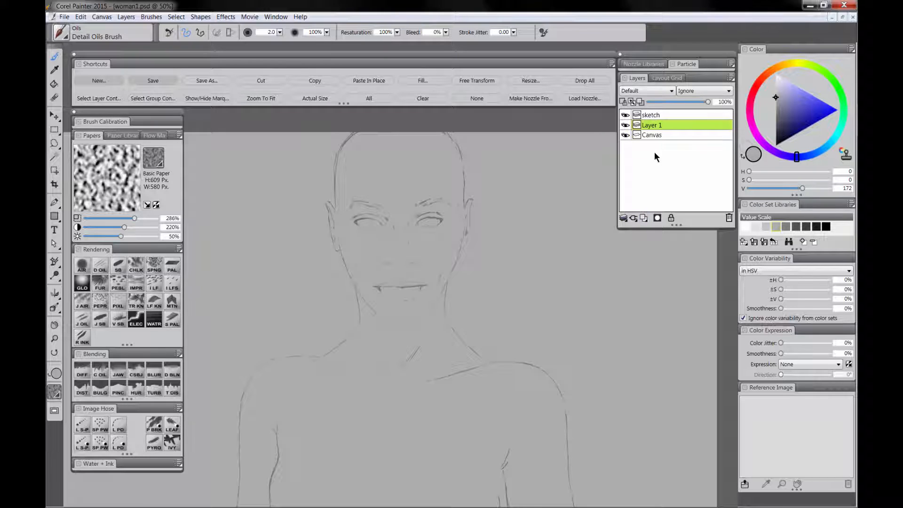
{"action": "double_click", "coordinate": [653, 125]}
{"action": "type", "text": "dark"}
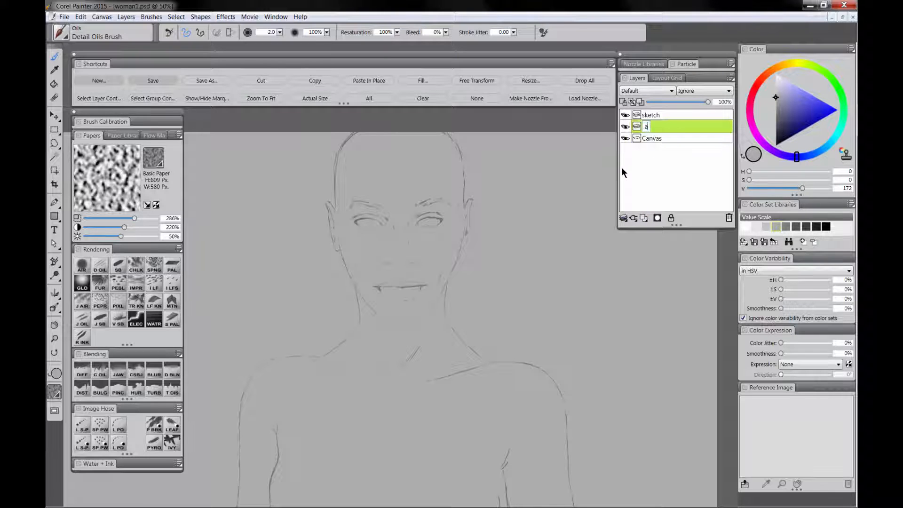
{"action": "key", "text": "Return"}
{"action": "left_click", "coordinate": [640, 89]}
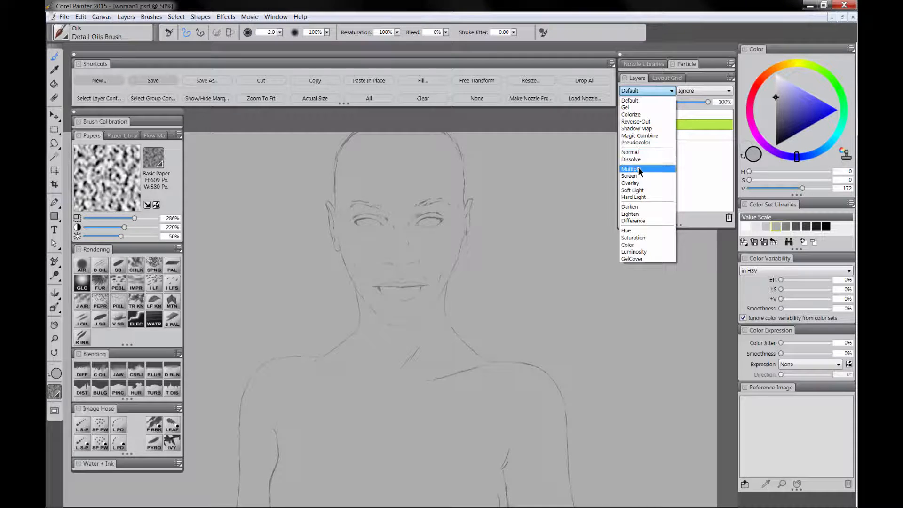
{"action": "left_click", "coordinate": [639, 167]}
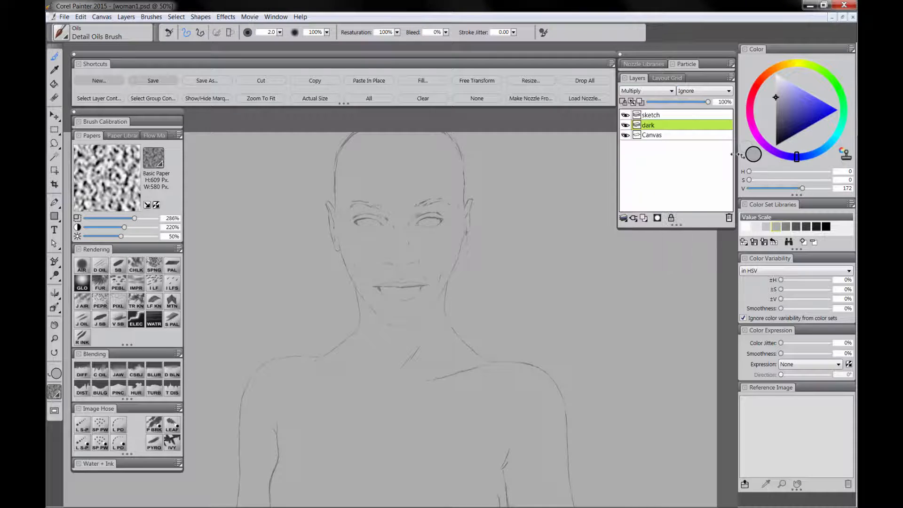
Shade the right-hand eye socket, nose underside and lips in dark gray, value 84, using the Digital Airbrush at size 22.4.
{"action": "left_click", "coordinate": [795, 226]}
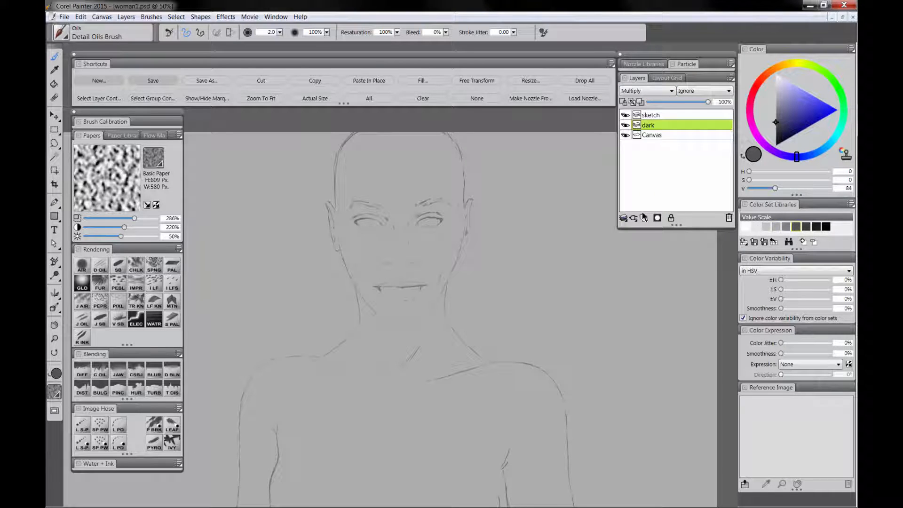
{"action": "left_click", "coordinate": [82, 266]}
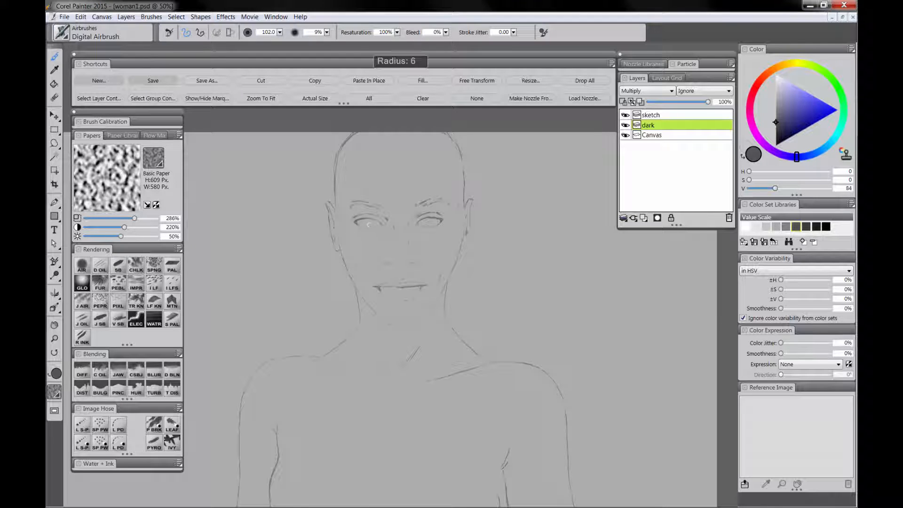
{"action": "key", "text": "m"}
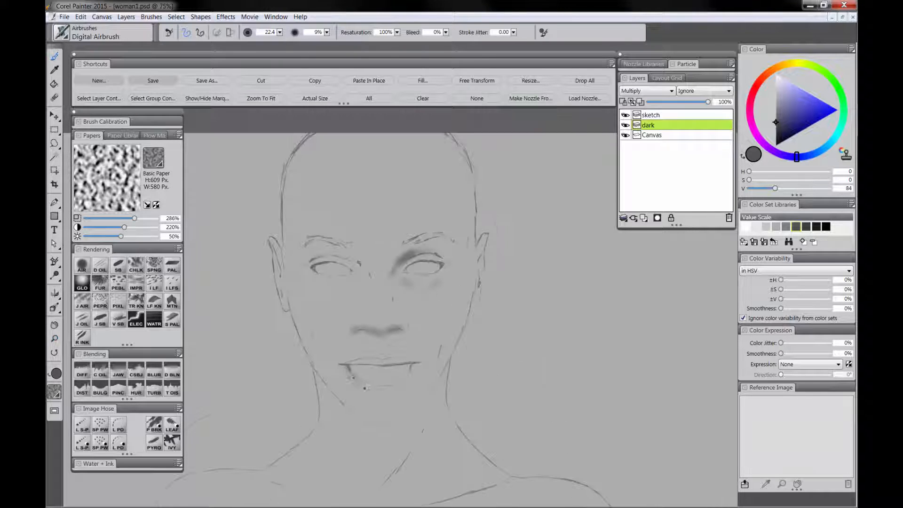
{"action": "mouse_move", "coordinate": [353, 379]}
{"action": "left_mouse_down"}
{"action": "mouse_move", "coordinate": [389, 387]}
{"action": "mouse_move", "coordinate": [372, 385]}
{"action": "mouse_move", "coordinate": [410, 375]}
{"action": "mouse_move", "coordinate": [375, 387]}
{"action": "mouse_move", "coordinate": [404, 376]}
{"action": "left_mouse_up"}
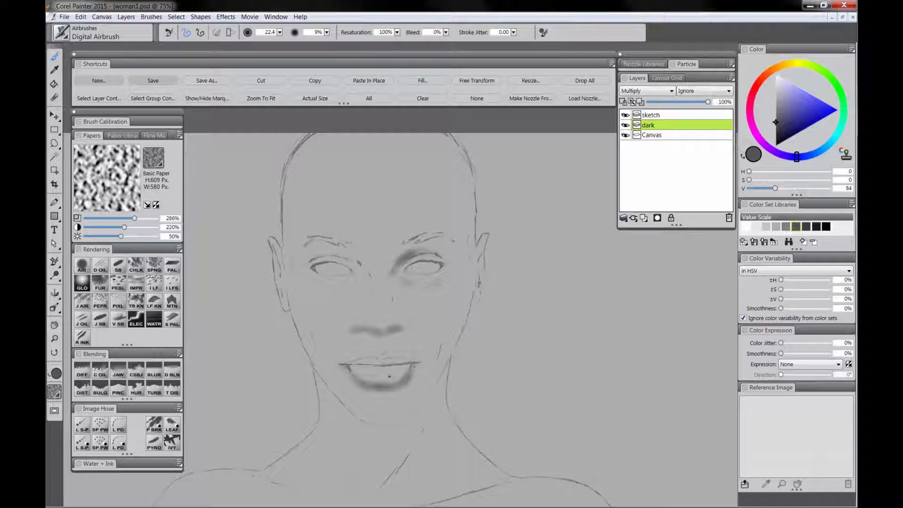
{"action": "mouse_move", "coordinate": [350, 363]}
{"action": "left_mouse_down"}
{"action": "mouse_move", "coordinate": [399, 363]}
{"action": "mouse_move", "coordinate": [361, 360]}
{"action": "mouse_move", "coordinate": [397, 363]}
{"action": "left_mouse_up"}
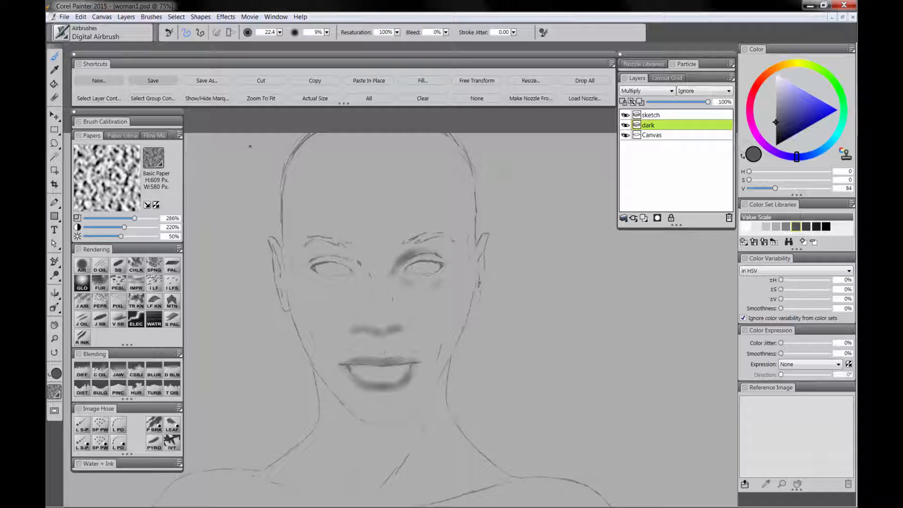
Add a new layer above the dark layer and paint a white spot beside the head at the drawing's upper left.
{"action": "left_click", "coordinate": [643, 218]}
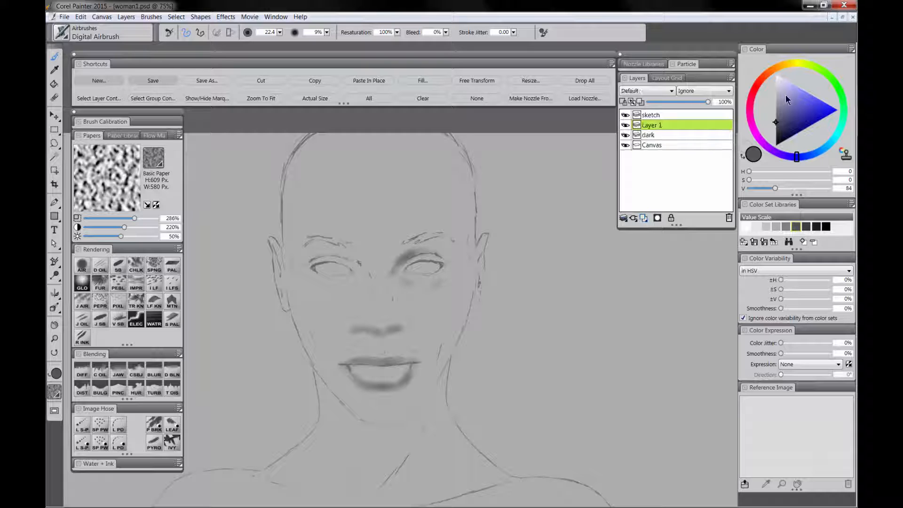
{"action": "left_click", "coordinate": [777, 77]}
{"action": "left_click_drag", "start_coordinate": [212, 151], "coordinate": [215, 156]}
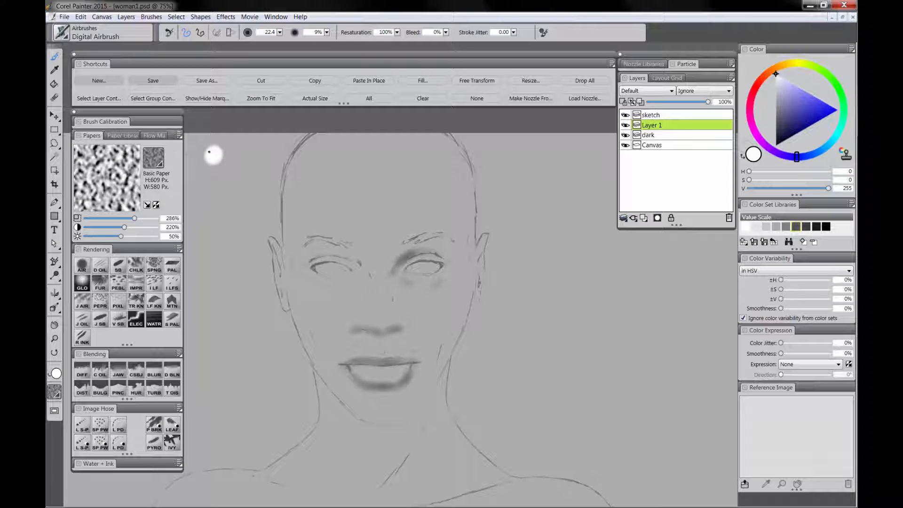
Airbrush dark gray shading, value 84, above and below the left-hand eye on the dark layer.
{"action": "left_click", "coordinate": [658, 133]}
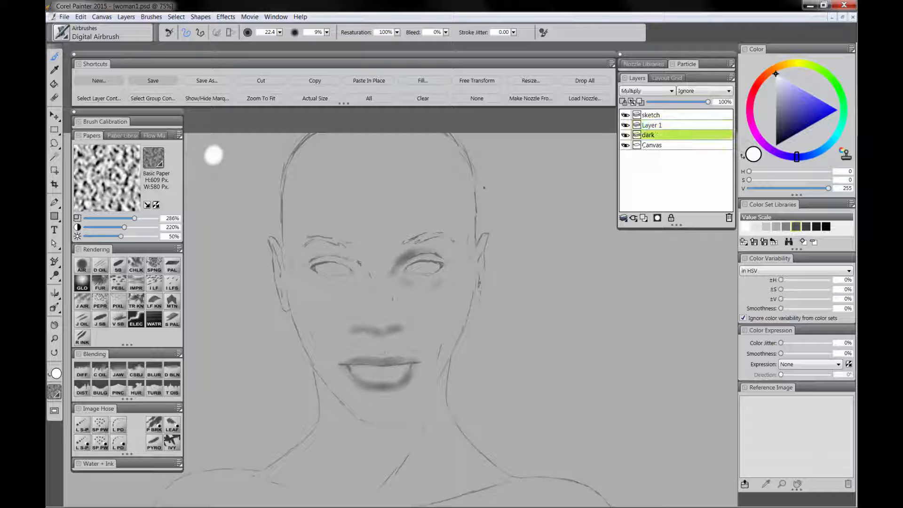
{"action": "left_click", "coordinate": [796, 227]}
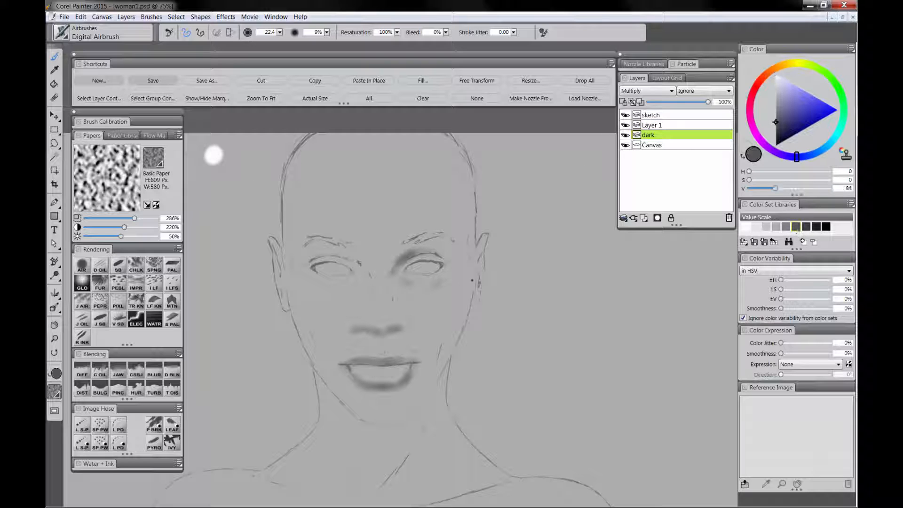
{"action": "mouse_move", "coordinate": [326, 253]}
{"action": "left_mouse_down"}
{"action": "mouse_move", "coordinate": [313, 259]}
{"action": "mouse_move", "coordinate": [333, 254]}
{"action": "left_mouse_up"}
{"action": "mouse_move", "coordinate": [351, 287]}
{"action": "left_mouse_down"}
{"action": "mouse_move", "coordinate": [356, 279]}
{"action": "mouse_move", "coordinate": [339, 286]}
{"action": "left_mouse_up"}
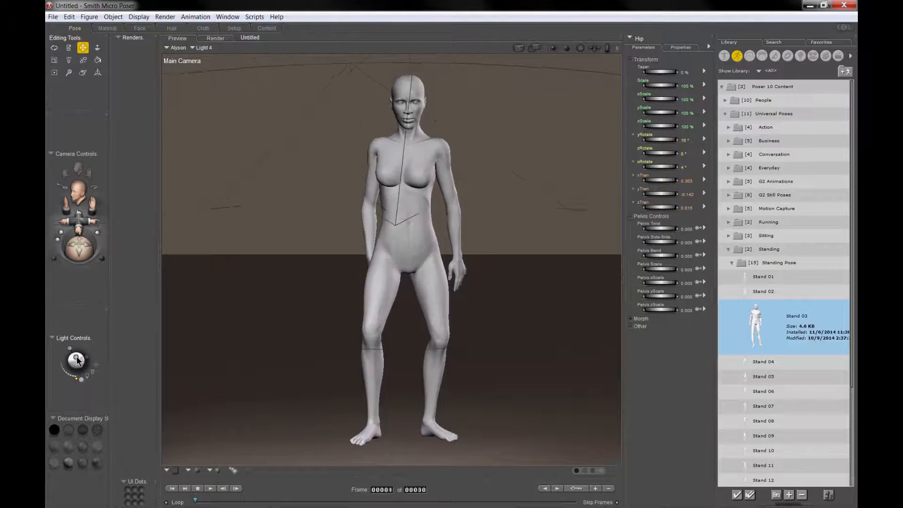
Adjust the light direction on the Poser figure for reference, and airbrush shadow down the right edge of the head in Painter.
{"action": "left_click_drag", "start_coordinate": [78, 360], "coordinate": [69, 359]}
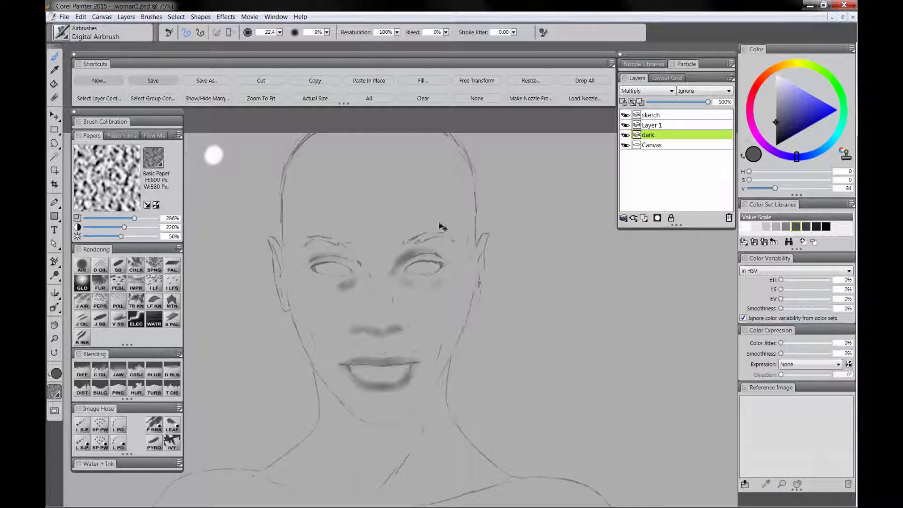
{"action": "mouse_move", "coordinate": [470, 238]}
{"action": "left_mouse_down"}
{"action": "mouse_move", "coordinate": [472, 260]}
{"action": "mouse_move", "coordinate": [475, 196]}
{"action": "mouse_move", "coordinate": [444, 133]}
{"action": "left_mouse_up"}
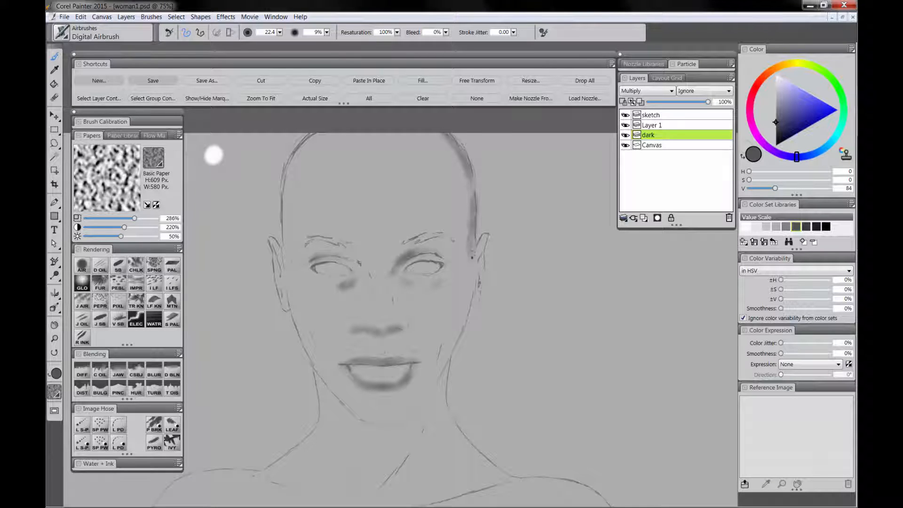
Airbrush dark gray shadow along the right-hand jaw and chin, under the lower lip, beside the nose and around the left-hand eye.
{"action": "mouse_move", "coordinate": [471, 257]}
{"action": "left_mouse_down"}
{"action": "mouse_move", "coordinate": [451, 351]}
{"action": "mouse_move", "coordinate": [411, 413]}
{"action": "mouse_move", "coordinate": [381, 425]}
{"action": "left_mouse_up"}
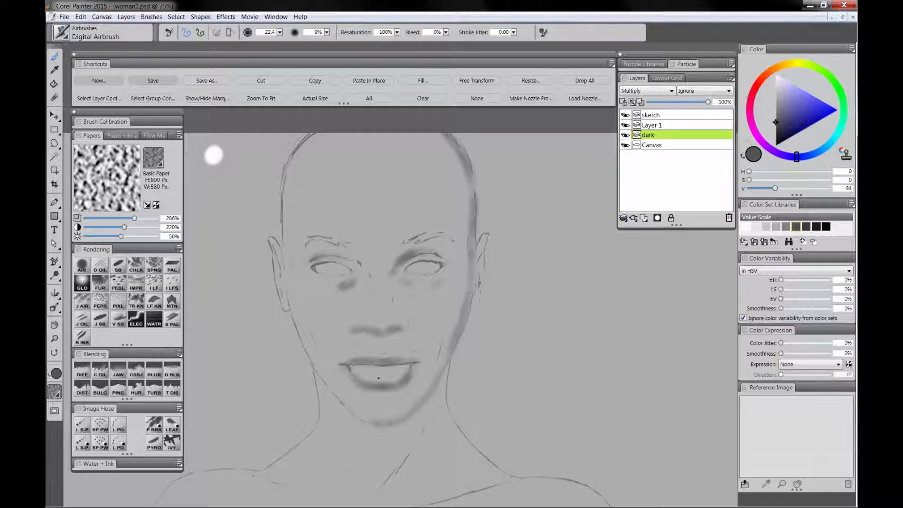
{"action": "left_click_drag", "start_coordinate": [365, 391], "coordinate": [381, 389]}
{"action": "left_click_drag", "start_coordinate": [389, 276], "coordinate": [389, 296]}
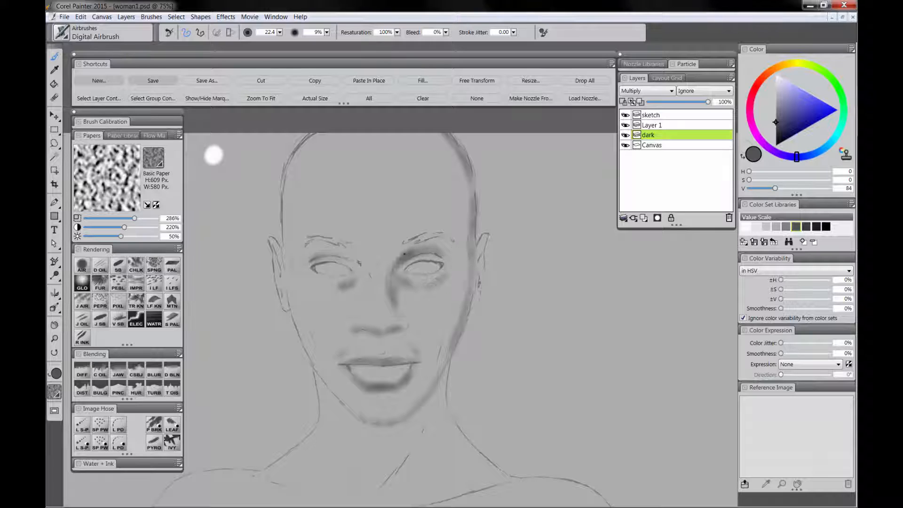
{"action": "mouse_move", "coordinate": [337, 254]}
{"action": "left_mouse_down"}
{"action": "mouse_move", "coordinate": [363, 271]}
{"action": "mouse_move", "coordinate": [360, 279]}
{"action": "left_mouse_up"}
Reduce the airbrush to size 9.7 and refine the shading of the upper eyelids, nostrils, lower lip and mouth corners.
{"action": "key", "text": "bracketleft"}
{"action": "left_click_drag", "start_coordinate": [409, 266], "coordinate": [433, 263]}
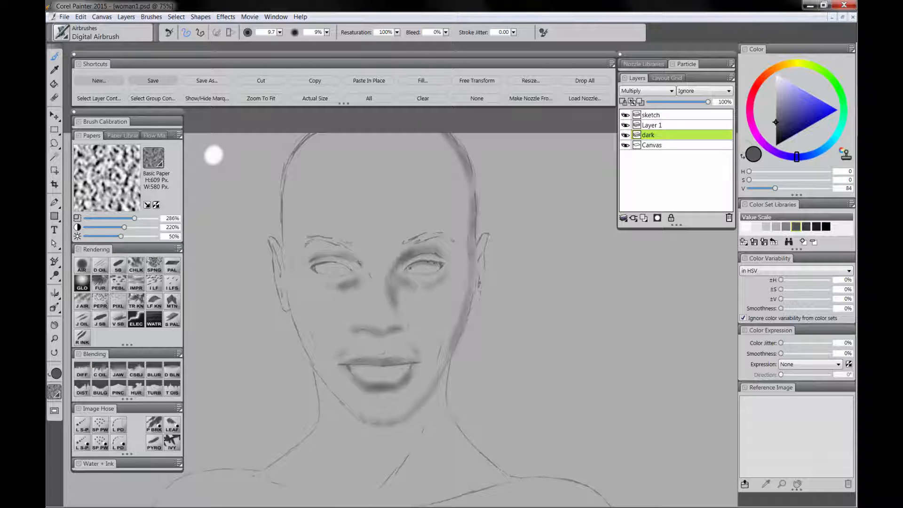
{"action": "left_click_drag", "start_coordinate": [320, 264], "coordinate": [352, 271]}
{"action": "left_click_drag", "start_coordinate": [358, 332], "coordinate": [406, 331]}
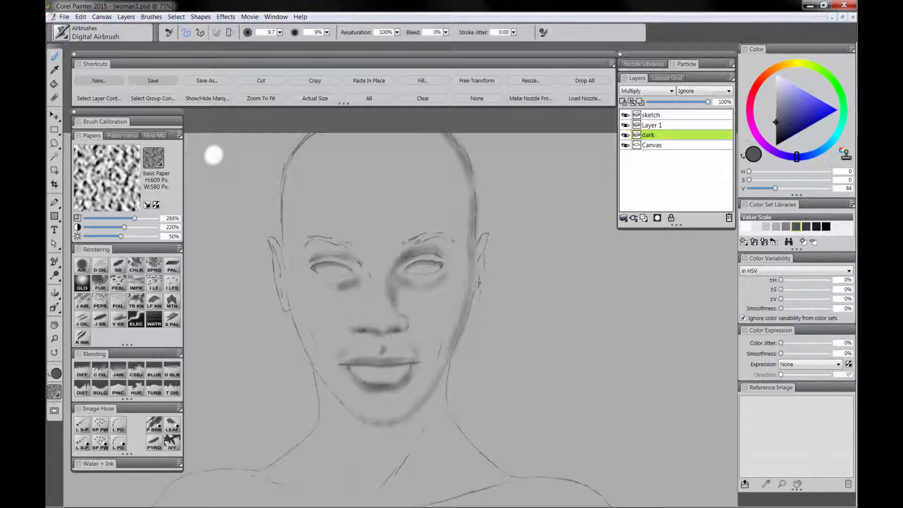
{"action": "mouse_move", "coordinate": [394, 384]}
{"action": "left_mouse_down"}
{"action": "mouse_move", "coordinate": [404, 377]}
{"action": "mouse_move", "coordinate": [370, 387]}
{"action": "mouse_move", "coordinate": [402, 382]}
{"action": "left_mouse_up"}
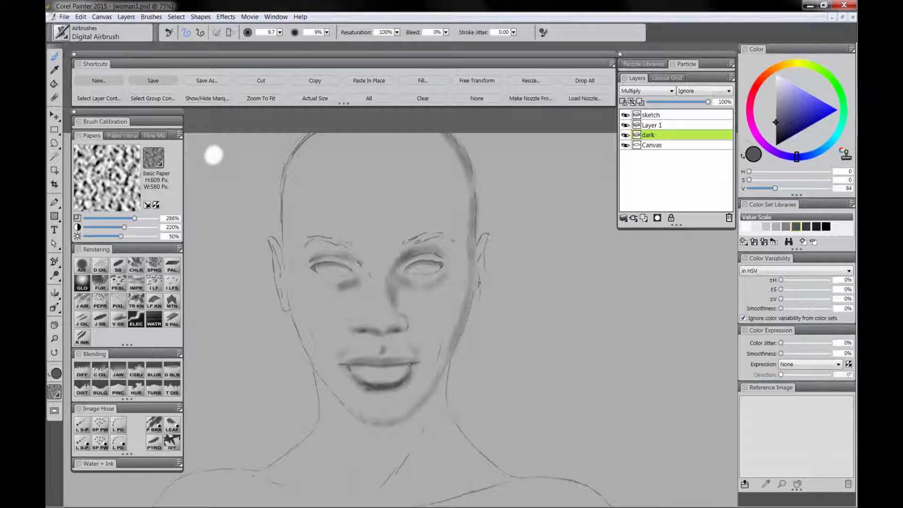
{"action": "left_click_drag", "start_coordinate": [412, 364], "coordinate": [415, 363]}
{"action": "left_click_drag", "start_coordinate": [343, 365], "coordinate": [341, 364]}
Shade both ears, darken both eyebrows and define the lower edges of the eyes with the size 9.7 airbrush.
{"action": "mouse_move", "coordinate": [470, 258]}
{"action": "left_mouse_down"}
{"action": "mouse_move", "coordinate": [472, 224]}
{"action": "mouse_move", "coordinate": [468, 282]}
{"action": "mouse_move", "coordinate": [486, 238]}
{"action": "mouse_move", "coordinate": [471, 307]}
{"action": "left_mouse_up"}
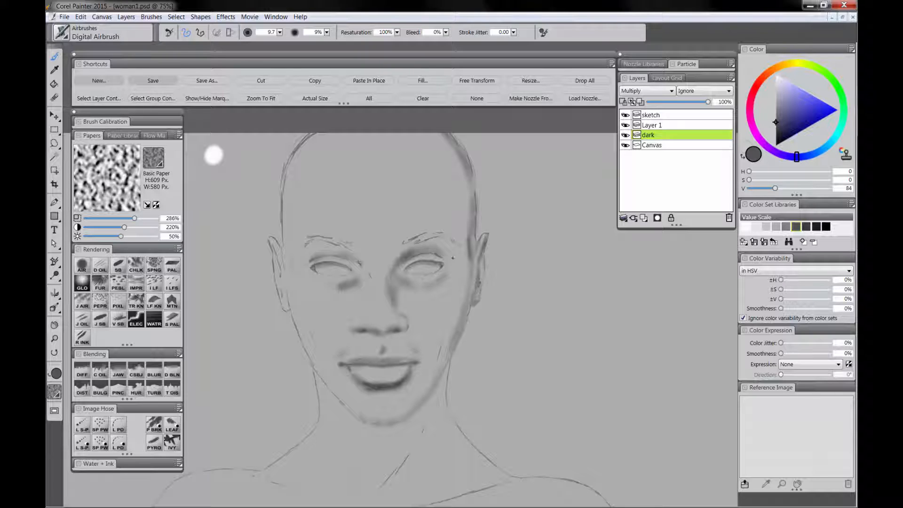
{"action": "left_click_drag", "start_coordinate": [275, 255], "coordinate": [287, 293]}
{"action": "left_click_drag", "start_coordinate": [405, 243], "coordinate": [451, 240]}
{"action": "left_click_drag", "start_coordinate": [354, 247], "coordinate": [309, 238]}
{"action": "mouse_move", "coordinate": [316, 238]}
{"action": "left_mouse_down"}
{"action": "mouse_move", "coordinate": [302, 249]}
{"action": "mouse_move", "coordinate": [355, 246]}
{"action": "left_mouse_up"}
{"action": "left_click_drag", "start_coordinate": [412, 244], "coordinate": [403, 245]}
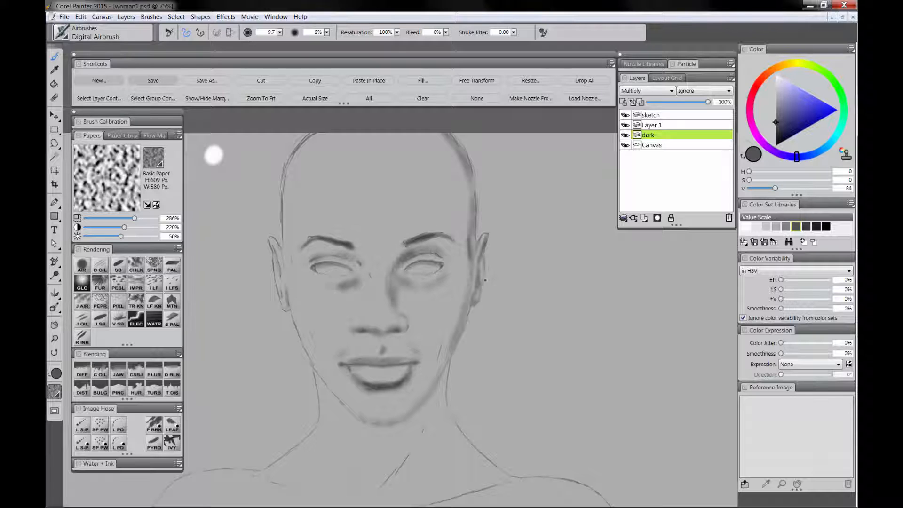
{"action": "left_click_drag", "start_coordinate": [444, 267], "coordinate": [404, 271]}
{"action": "left_click_drag", "start_coordinate": [348, 268], "coordinate": [313, 268]}
Darken the jawline and chin contour, and fill the cast shadow beneath the chin on the neck.
{"action": "left_click_drag", "start_coordinate": [414, 245], "coordinate": [387, 231]}
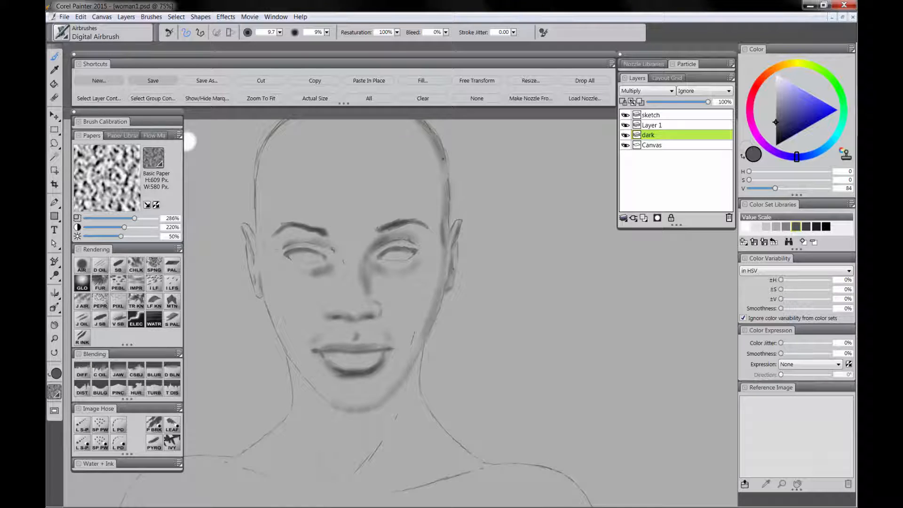
{"action": "left_click_drag", "start_coordinate": [436, 327], "coordinate": [433, 208]}
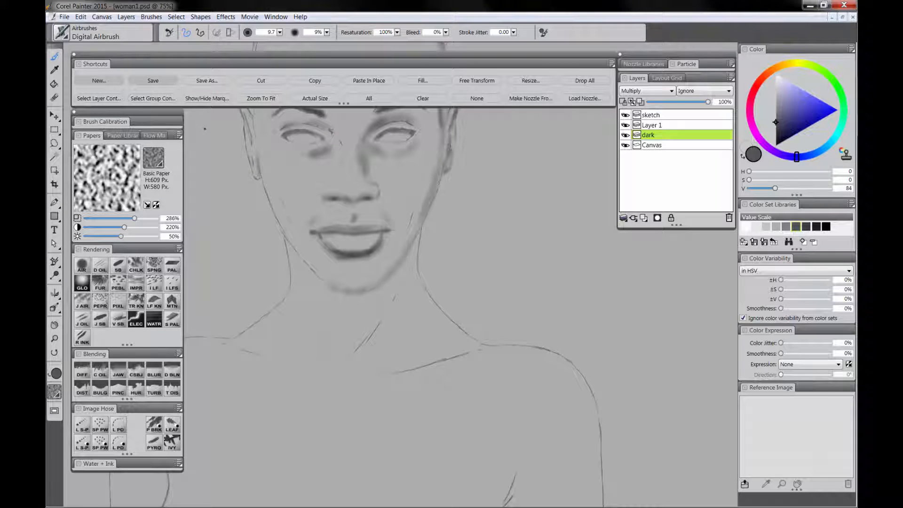
{"action": "mouse_move", "coordinate": [312, 280]}
{"action": "left_mouse_down"}
{"action": "mouse_move", "coordinate": [361, 336]}
{"action": "mouse_move", "coordinate": [405, 332]}
{"action": "mouse_move", "coordinate": [415, 295]}
{"action": "left_mouse_up"}
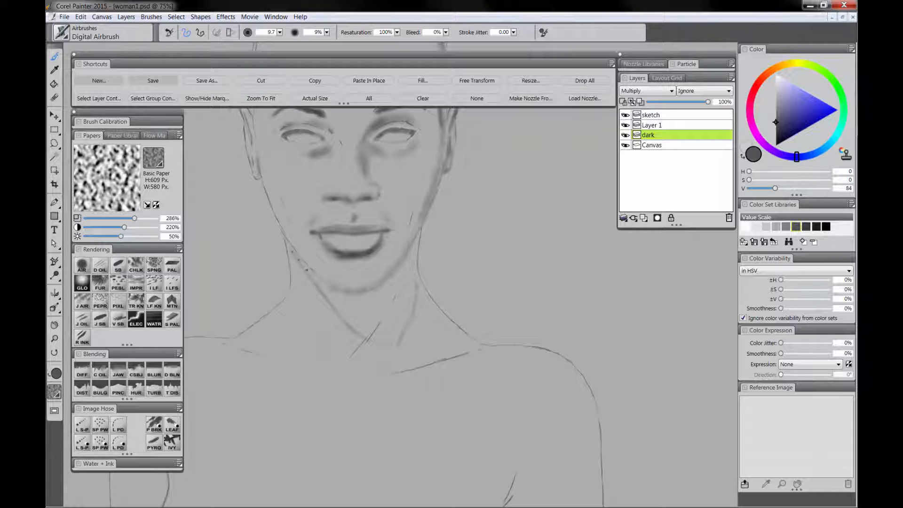
{"action": "mouse_move", "coordinate": [285, 239]}
{"action": "left_mouse_down"}
{"action": "mouse_move", "coordinate": [328, 290]}
{"action": "mouse_move", "coordinate": [399, 266]}
{"action": "left_mouse_up"}
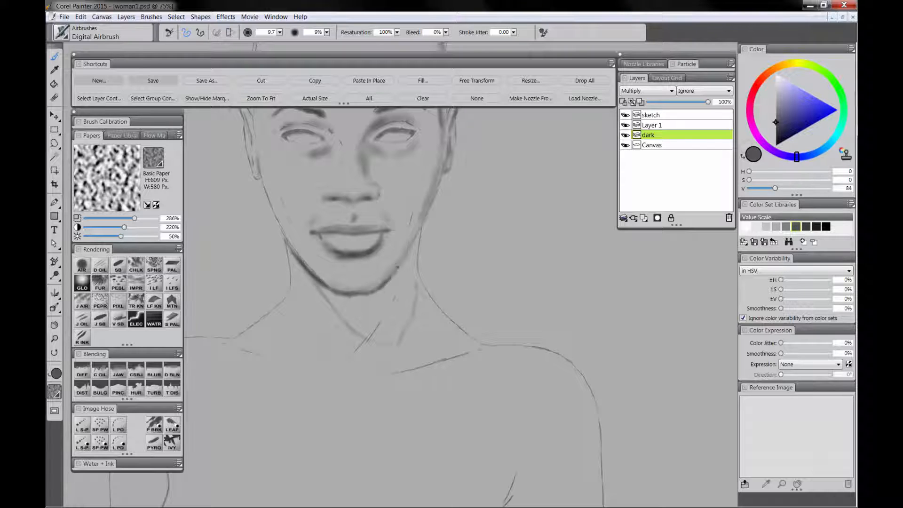
{"action": "left_click_drag", "start_coordinate": [418, 231], "coordinate": [393, 276]}
{"action": "left_click_drag", "start_coordinate": [287, 240], "coordinate": [339, 305]}
{"action": "mouse_move", "coordinate": [414, 254]}
{"action": "left_mouse_down"}
{"action": "mouse_move", "coordinate": [386, 336]}
{"action": "mouse_move", "coordinate": [329, 294]}
{"action": "mouse_move", "coordinate": [383, 304]}
{"action": "left_mouse_up"}
{"action": "left_click_drag", "start_coordinate": [512, 202], "coordinate": [513, 203]}
{"action": "left_click_drag", "start_coordinate": [487, 225], "coordinate": [516, 222]}
{"action": "left_click_drag", "start_coordinate": [505, 263], "coordinate": [486, 320]}
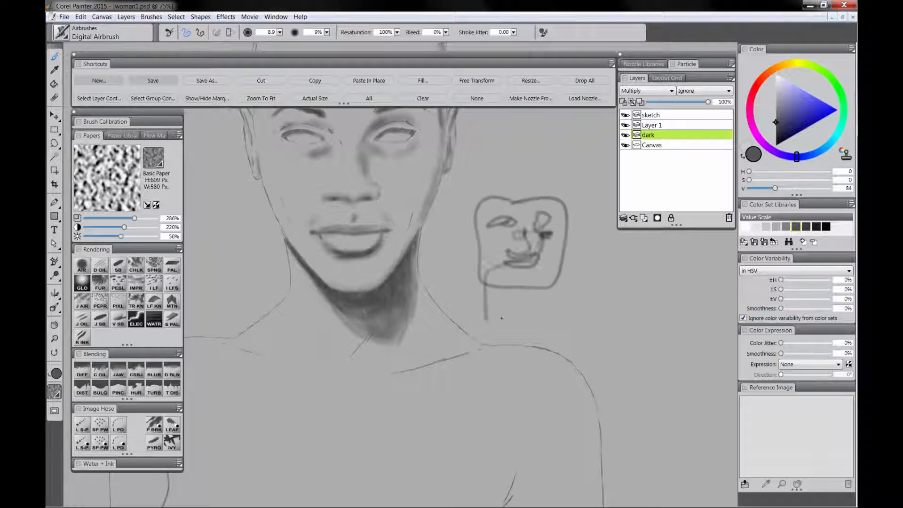
{"action": "key", "text": "ctrl+z"}
Airbrush dark shading along the collarbones and along the undersides and outer edges of the breasts.
{"action": "mouse_move", "coordinate": [323, 422]}
{"action": "left_mouse_down"}
{"action": "mouse_move", "coordinate": [389, 288]}
{"action": "mouse_move", "coordinate": [389, 378]}
{"action": "left_mouse_up"}
{"action": "left_click_drag", "start_coordinate": [401, 303], "coordinate": [447, 302]}
{"action": "left_click_drag", "start_coordinate": [424, 451], "coordinate": [400, 188]}
{"action": "left_click_drag", "start_coordinate": [222, 282], "coordinate": [353, 261]}
{"action": "left_click_drag", "start_coordinate": [405, 282], "coordinate": [548, 181]}
{"action": "left_click_drag", "start_coordinate": [404, 491], "coordinate": [476, 243]}
{"action": "left_click_drag", "start_coordinate": [473, 241], "coordinate": [428, 447]}
Enlarge the airbrush to size 124.3 and lay broad shadows down both arms and onto the right-hand side of the torso.
{"action": "left_click", "coordinate": [56, 339]}
{"action": "left_click", "coordinate": [384, 299], "text": "alt"}
{"action": "left_click", "coordinate": [384, 305], "text": "alt"}
{"action": "left_click", "coordinate": [384, 316], "text": "alt"}
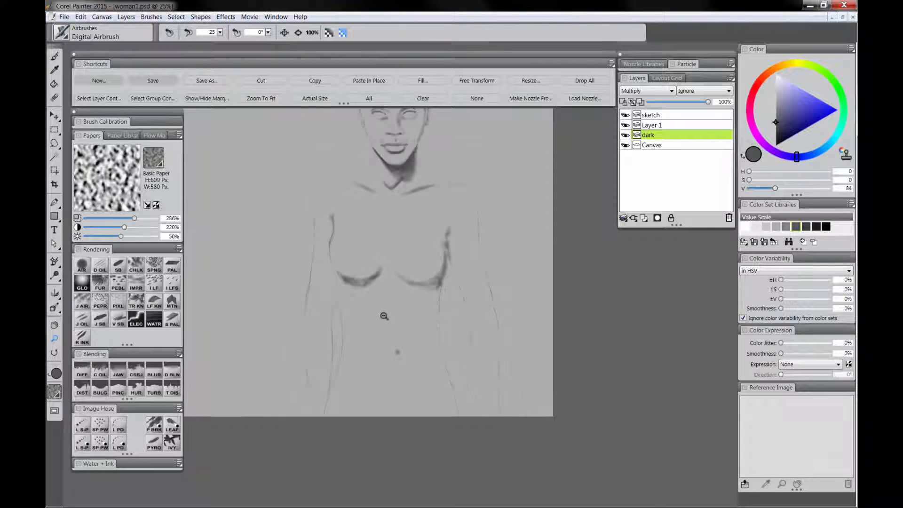
{"action": "left_click_drag", "start_coordinate": [393, 298], "coordinate": [374, 347]}
{"action": "key", "text": "bracketright"}
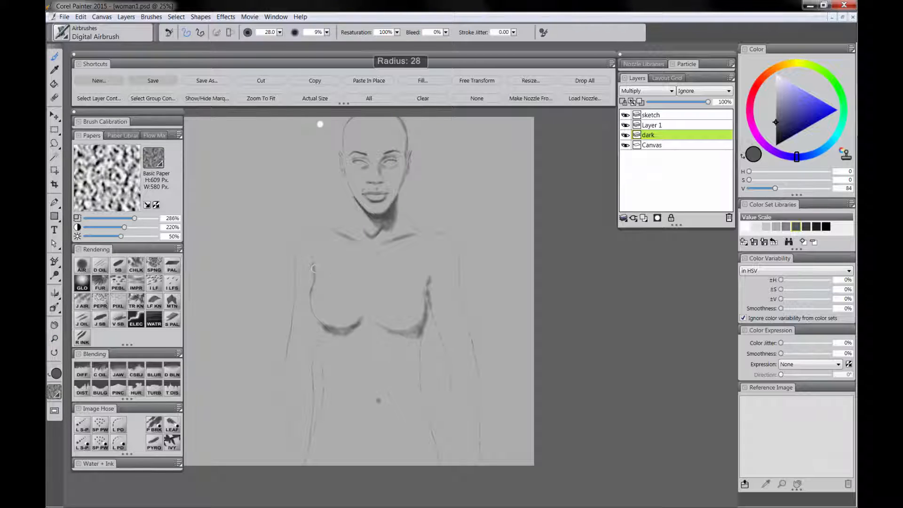
{"action": "left_click_drag", "start_coordinate": [312, 312], "coordinate": [303, 423]}
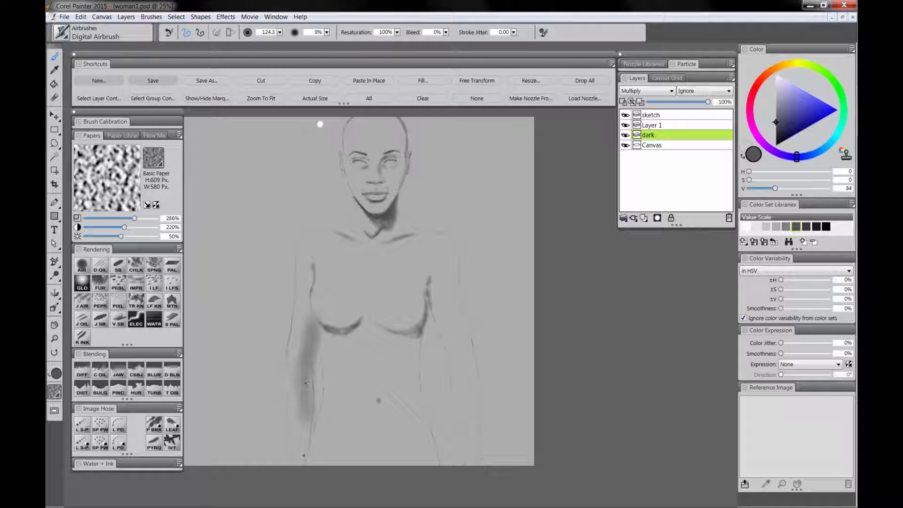
{"action": "left_click_drag", "start_coordinate": [303, 454], "coordinate": [304, 418]}
{"action": "mouse_move", "coordinate": [437, 239]}
{"action": "left_mouse_down"}
{"action": "mouse_move", "coordinate": [453, 269]}
{"action": "mouse_move", "coordinate": [472, 369]}
{"action": "mouse_move", "coordinate": [472, 457]}
{"action": "left_mouse_up"}
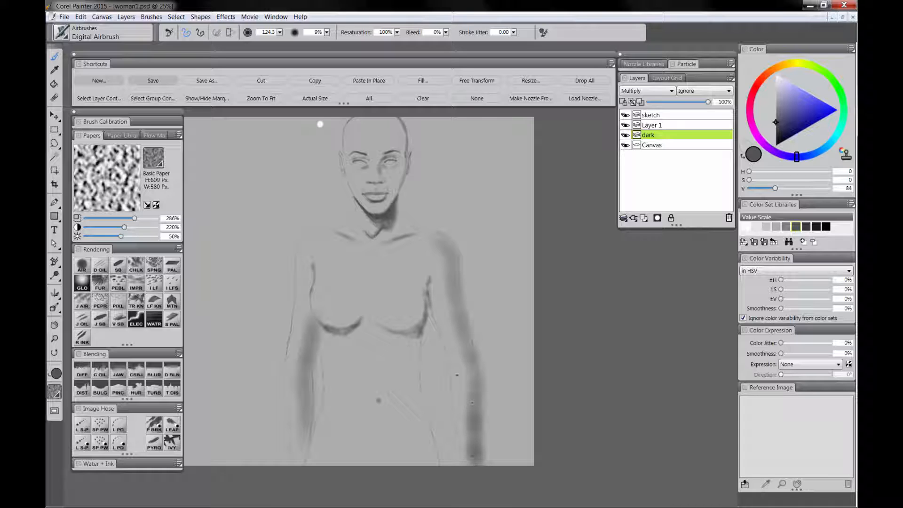
{"action": "mouse_move", "coordinate": [414, 338]}
{"action": "left_mouse_down"}
{"action": "mouse_move", "coordinate": [415, 408]}
{"action": "mouse_move", "coordinate": [430, 463]}
{"action": "mouse_move", "coordinate": [417, 454]}
{"action": "mouse_move", "coordinate": [407, 393]}
{"action": "mouse_move", "coordinate": [403, 339]}
{"action": "mouse_move", "coordinate": [414, 319]}
{"action": "mouse_move", "coordinate": [413, 293]}
{"action": "left_mouse_up"}
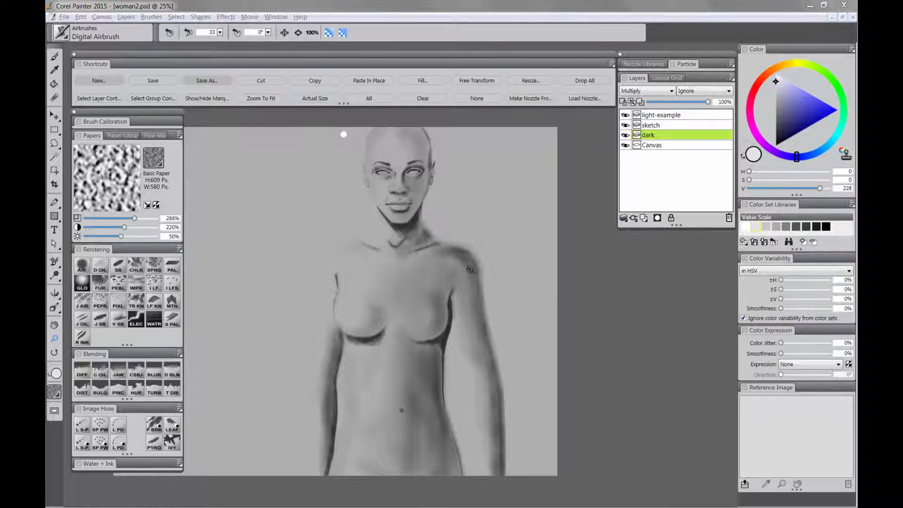
Add a layer named light above the dark layer and set the Digital Airbrush color to light gray, value 196.
{"action": "left_click", "coordinate": [644, 217]}
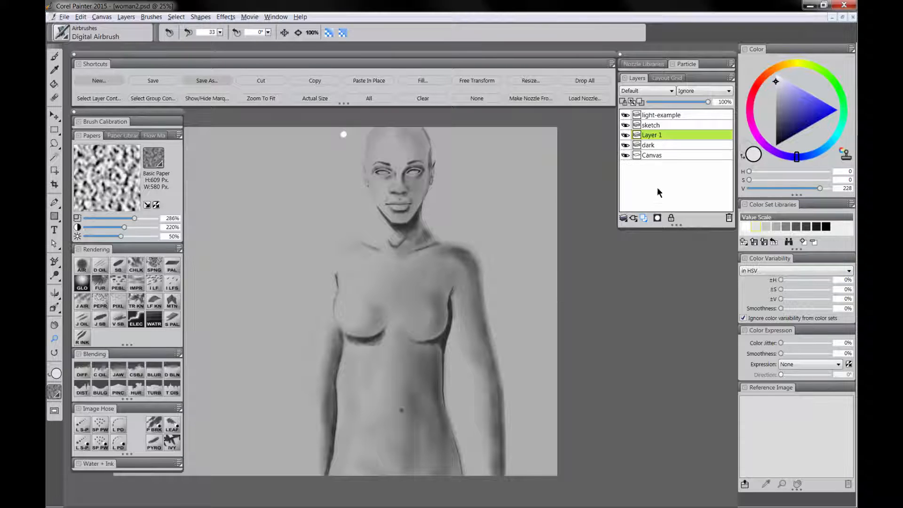
{"action": "double_click", "coordinate": [655, 136]}
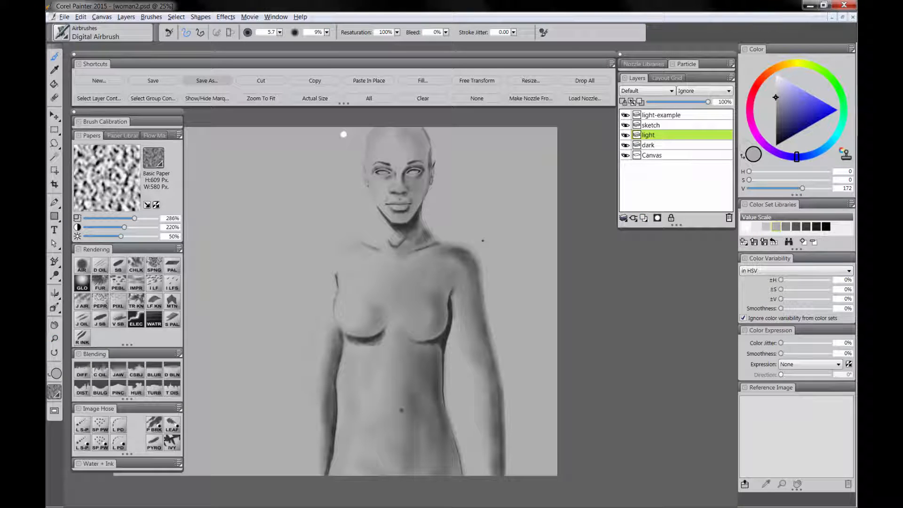
{"action": "left_click", "coordinate": [765, 226]}
{"action": "left_click", "coordinate": [89, 264]}
Airbrush light gray highlights, value 196, on the forehead, face, neck, left-hand shoulder and breasts.
{"action": "mouse_move", "coordinate": [382, 152]}
{"action": "left_mouse_down"}
{"action": "mouse_move", "coordinate": [371, 142]}
{"action": "mouse_move", "coordinate": [385, 134]}
{"action": "mouse_move", "coordinate": [384, 152]}
{"action": "mouse_move", "coordinate": [389, 136]}
{"action": "left_mouse_up"}
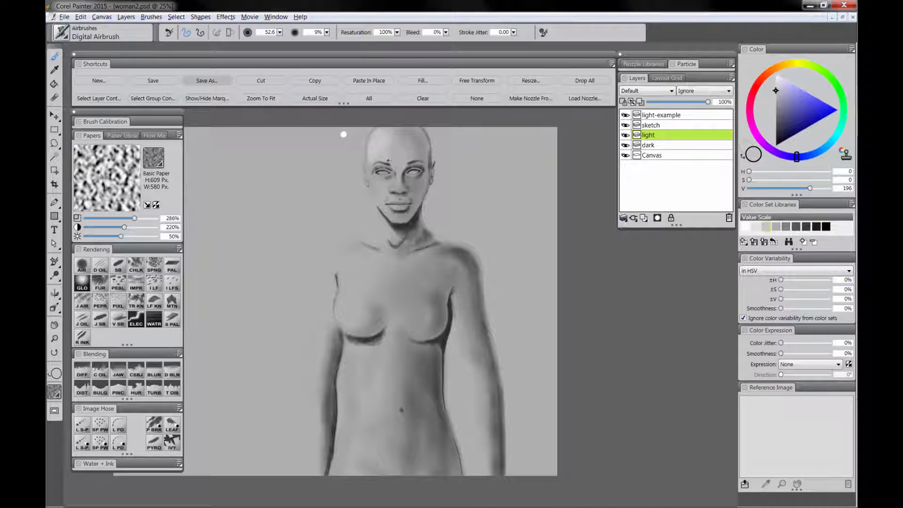
{"action": "mouse_move", "coordinate": [399, 179]}
{"action": "left_mouse_down"}
{"action": "mouse_move", "coordinate": [400, 207]}
{"action": "mouse_move", "coordinate": [370, 178]}
{"action": "mouse_move", "coordinate": [375, 186]}
{"action": "mouse_move", "coordinate": [386, 182]}
{"action": "left_mouse_up"}
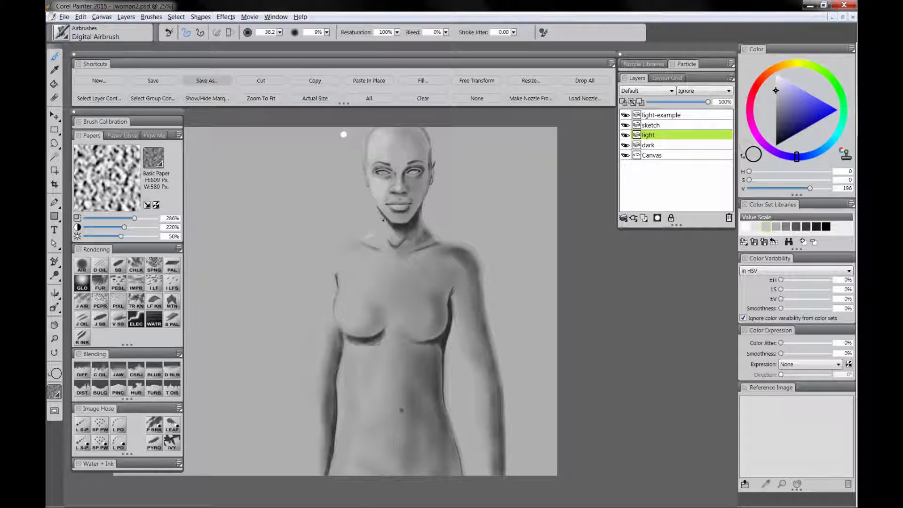
{"action": "left_click_drag", "start_coordinate": [375, 227], "coordinate": [376, 229]}
{"action": "left_click_drag", "start_coordinate": [353, 241], "coordinate": [336, 242]}
{"action": "left_click_drag", "start_coordinate": [361, 296], "coordinate": [354, 298]}
{"action": "left_click_drag", "start_coordinate": [417, 303], "coordinate": [418, 321]}
Airbrush light gray highlights down both arms and along the left-hand side of the abdomen.
{"action": "left_click_drag", "start_coordinate": [352, 365], "coordinate": [352, 426]}
{"action": "left_click_drag", "start_coordinate": [325, 291], "coordinate": [323, 369]}
{"action": "left_click_drag", "start_coordinate": [320, 399], "coordinate": [320, 446]}
{"action": "left_click_drag", "start_coordinate": [462, 294], "coordinate": [470, 359]}
{"action": "left_click_drag", "start_coordinate": [483, 420], "coordinate": [483, 410]}
{"action": "left_click_drag", "start_coordinate": [349, 399], "coordinate": [342, 451]}
{"action": "left_click_drag", "start_coordinate": [348, 364], "coordinate": [358, 424]}
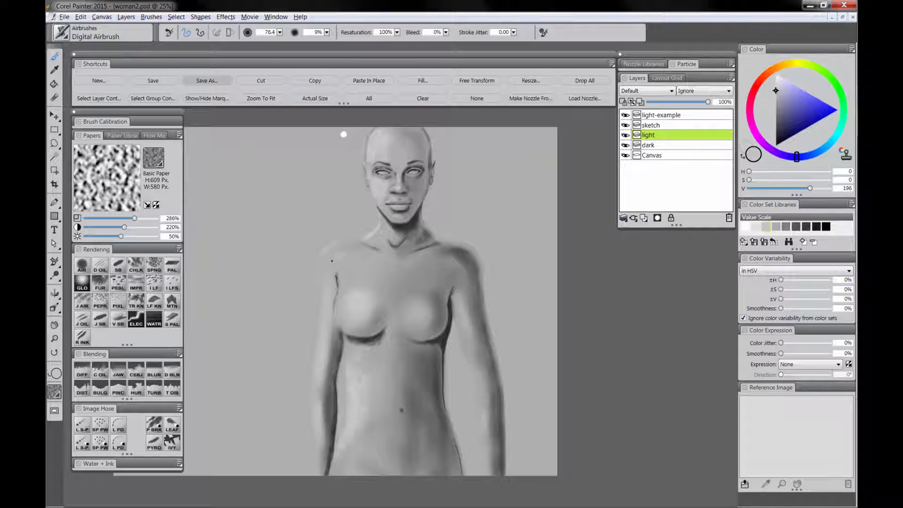
Brighten the left-hand shoulder, collarbone area, neck and lower abdomen with the light gray airbrush at size 76.4.
{"action": "left_click_drag", "start_coordinate": [329, 259], "coordinate": [376, 251]}
{"action": "left_click_drag", "start_coordinate": [371, 242], "coordinate": [380, 234]}
{"action": "left_click_drag", "start_coordinate": [330, 247], "coordinate": [348, 242]}
{"action": "left_click", "coordinate": [64, 17]}
{"action": "left_click_drag", "start_coordinate": [380, 420], "coordinate": [386, 443]}
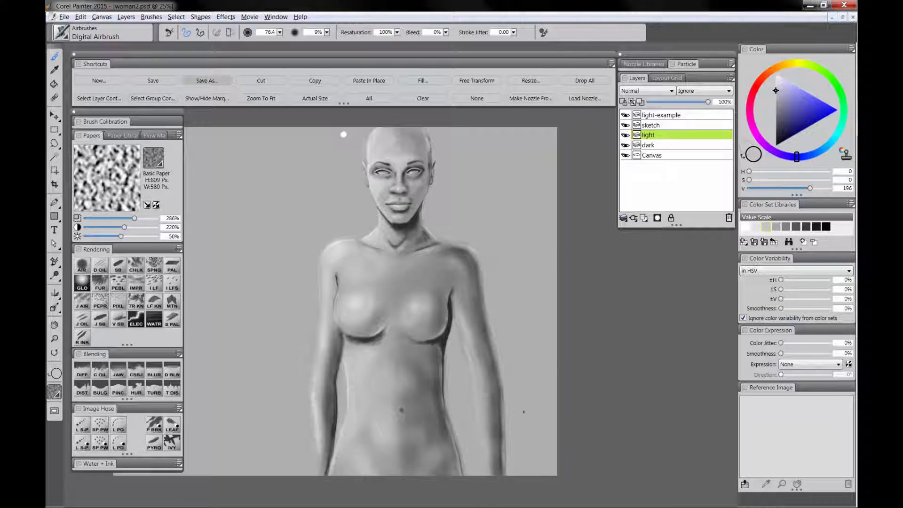
Add a layer above the light layer and name it hilight.
{"action": "left_click", "coordinate": [54, 338]}
{"action": "left_click", "coordinate": [391, 217]}
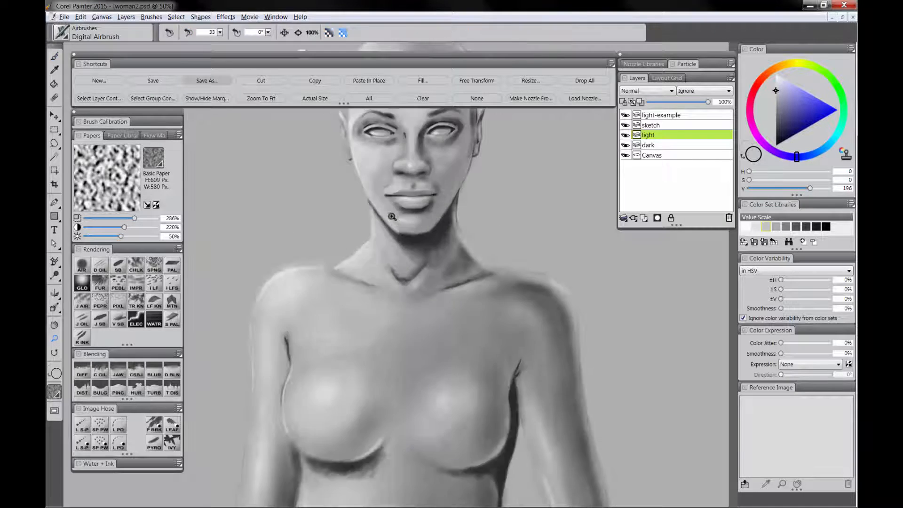
{"action": "left_click_drag", "start_coordinate": [395, 217], "coordinate": [372, 323]}
{"action": "left_click", "coordinate": [644, 219]}
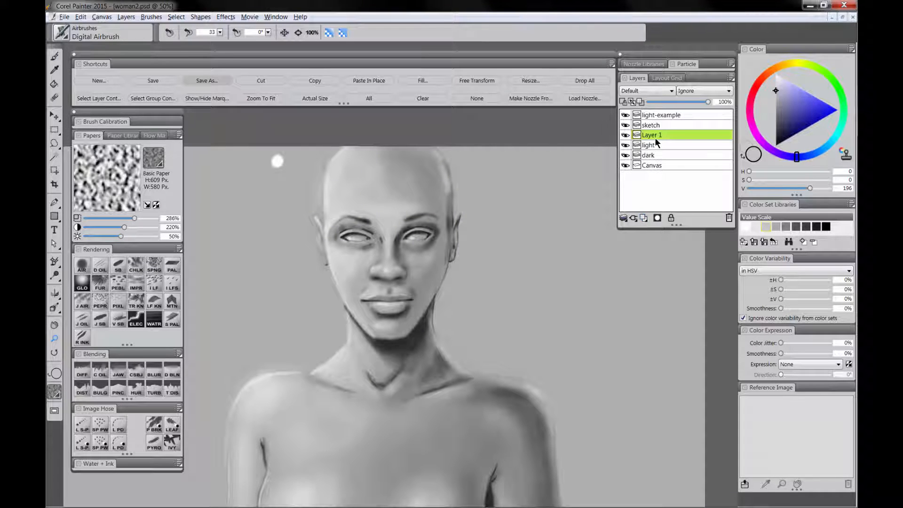
{"action": "double_click", "coordinate": [656, 136]}
{"action": "type", "text": "hil"}
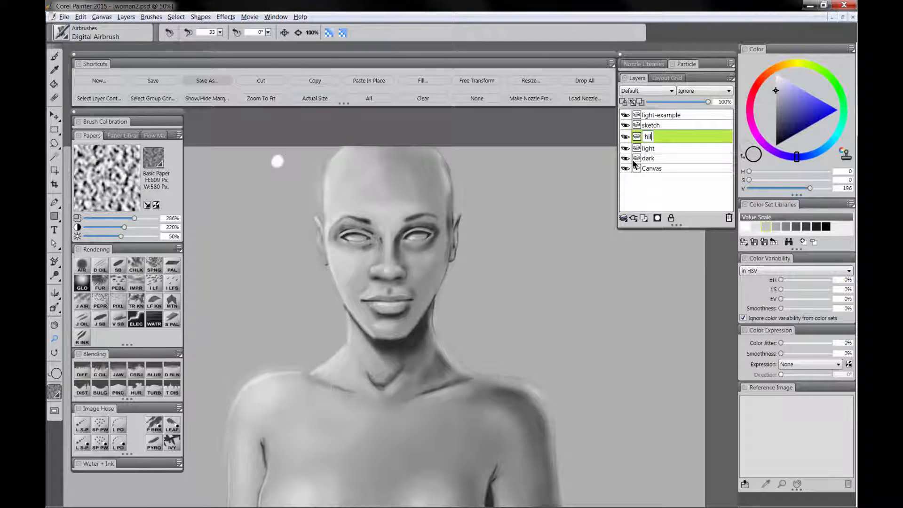
{"action": "type", "text": "ight"}
{"action": "key", "text": "Return"}
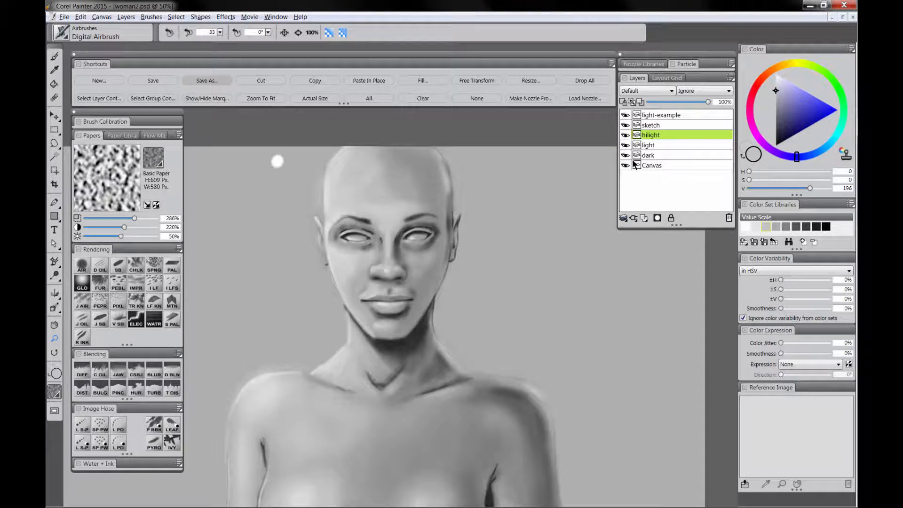
Paint small white highlights, value 255, on both eyes, the lower lip and the nose tip with the Scratchboard Tool.
{"action": "left_click_drag", "start_coordinate": [794, 119], "coordinate": [776, 75]}
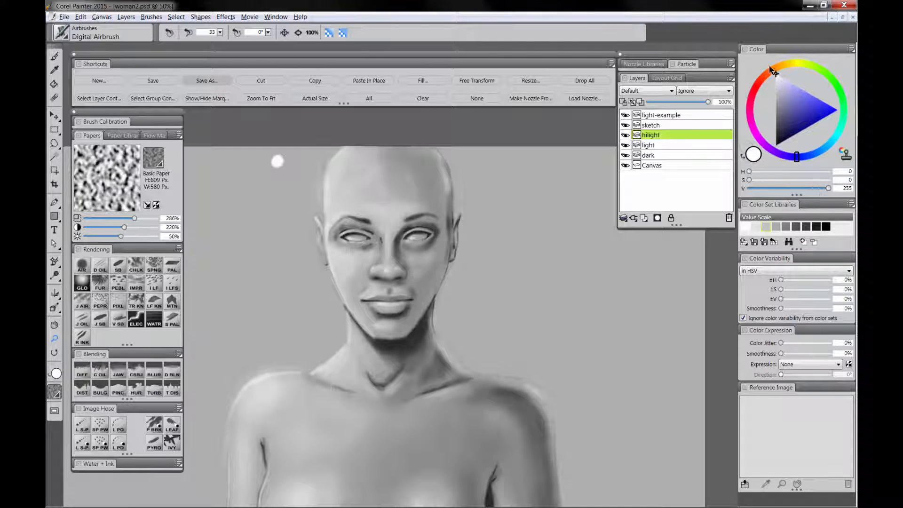
{"action": "left_click", "coordinate": [385, 236]}
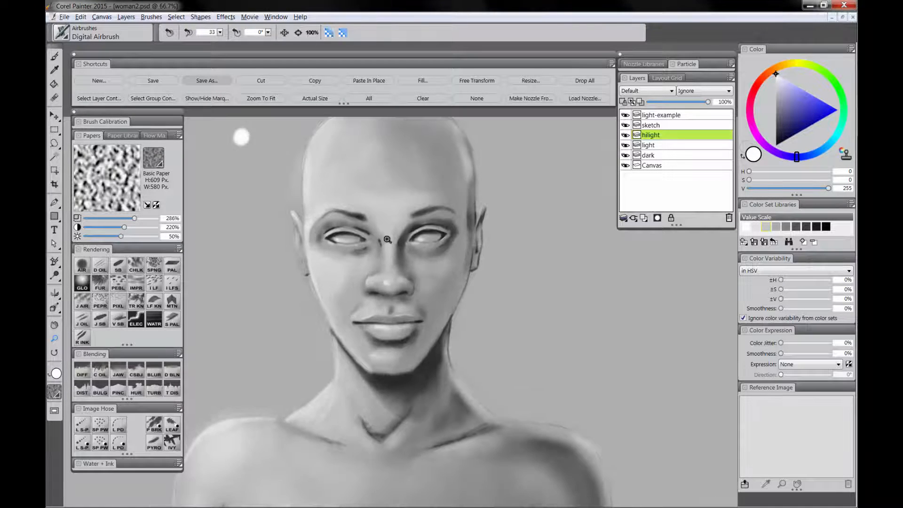
{"action": "left_click", "coordinate": [379, 240]}
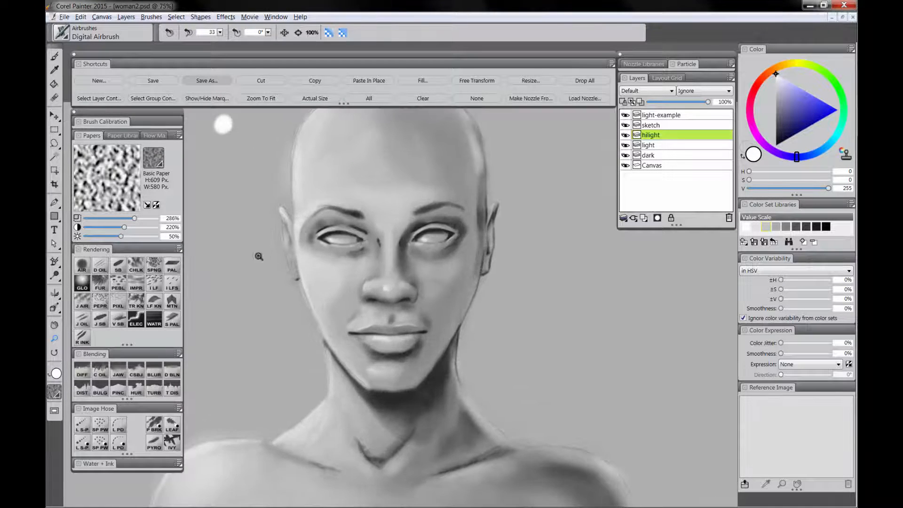
{"action": "left_click", "coordinate": [118, 266]}
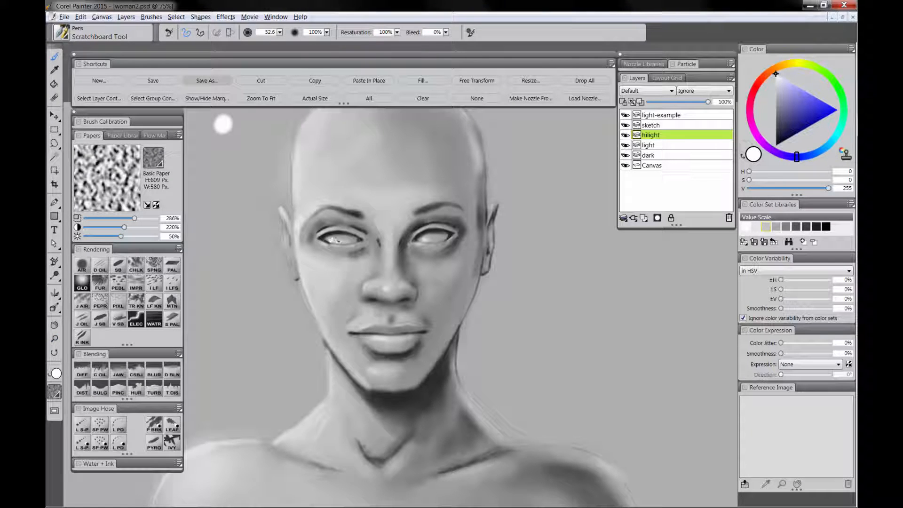
{"action": "left_click_drag", "start_coordinate": [333, 240], "coordinate": [332, 240]}
{"action": "left_click_drag", "start_coordinate": [423, 240], "coordinate": [430, 240]}
{"action": "left_click_drag", "start_coordinate": [376, 338], "coordinate": [380, 339]}
{"action": "left_click_drag", "start_coordinate": [386, 288], "coordinate": [389, 287]}
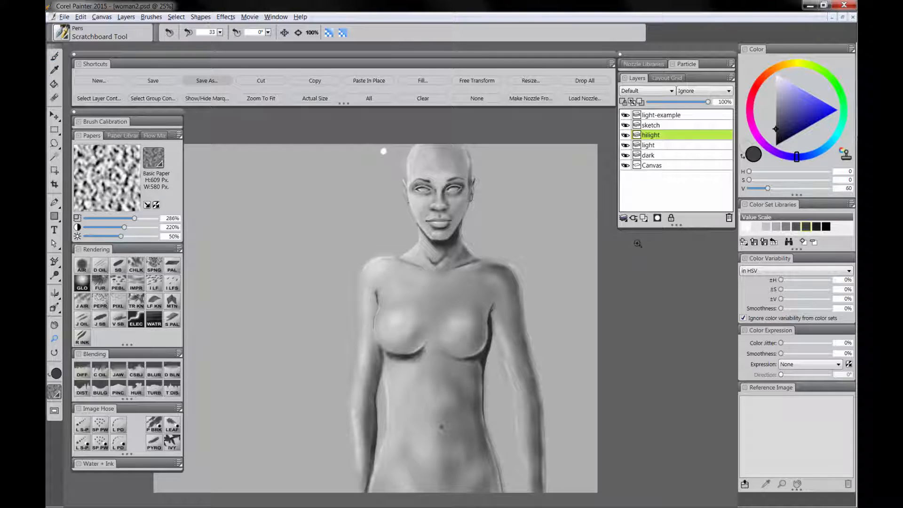
Fill the Canvas with the current dark gray, value 60, at 100% opacity.
{"action": "left_click", "coordinate": [654, 166]}
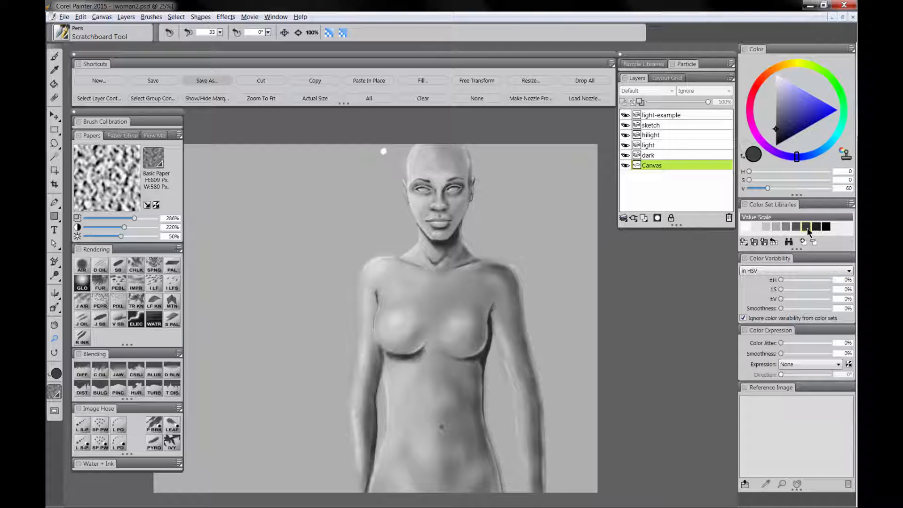
{"action": "left_click", "coordinate": [422, 83]}
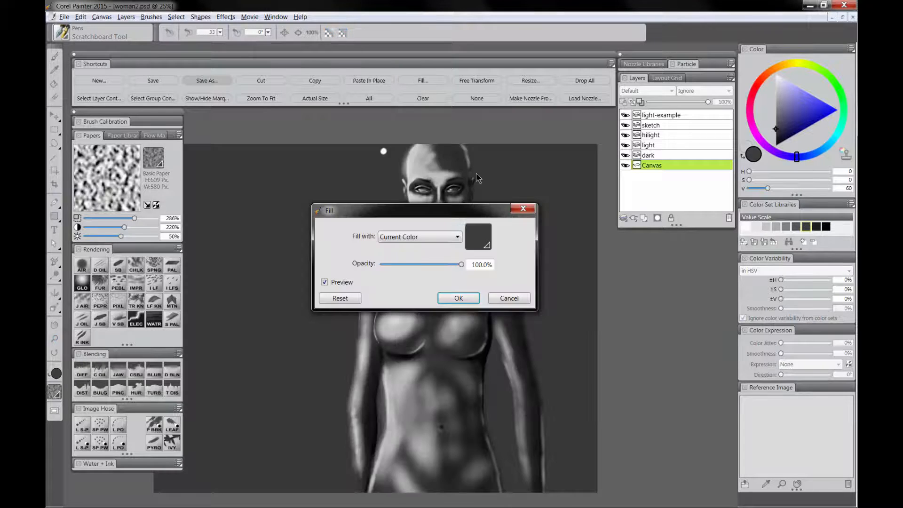
{"action": "left_click", "coordinate": [459, 298]}
{"action": "left_click_drag", "start_coordinate": [456, 366], "coordinate": [423, 349]}
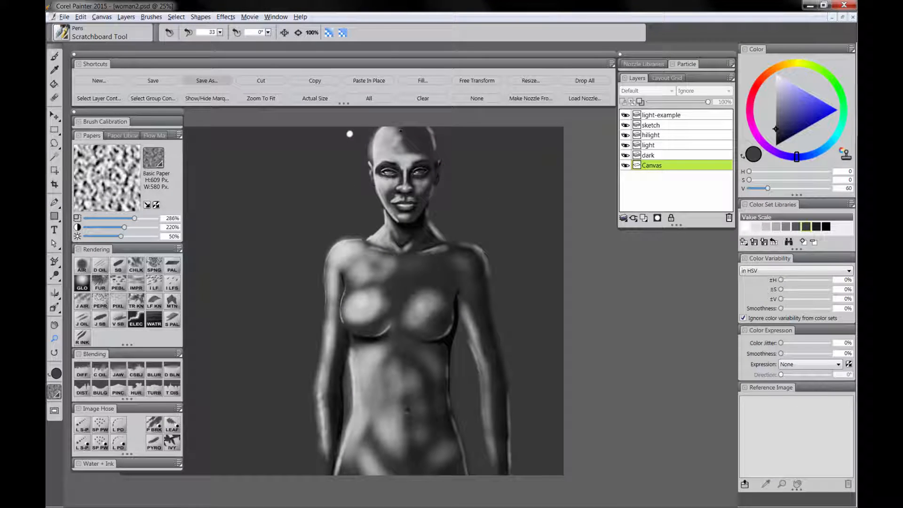
Add a new layer directly above the Canvas and name it mid.
{"action": "scroll", "coordinate": [423, 216], "scroll_direction": "up", "scroll_amount": 1}
{"action": "left_click_drag", "start_coordinate": [424, 238], "coordinate": [428, 253]}
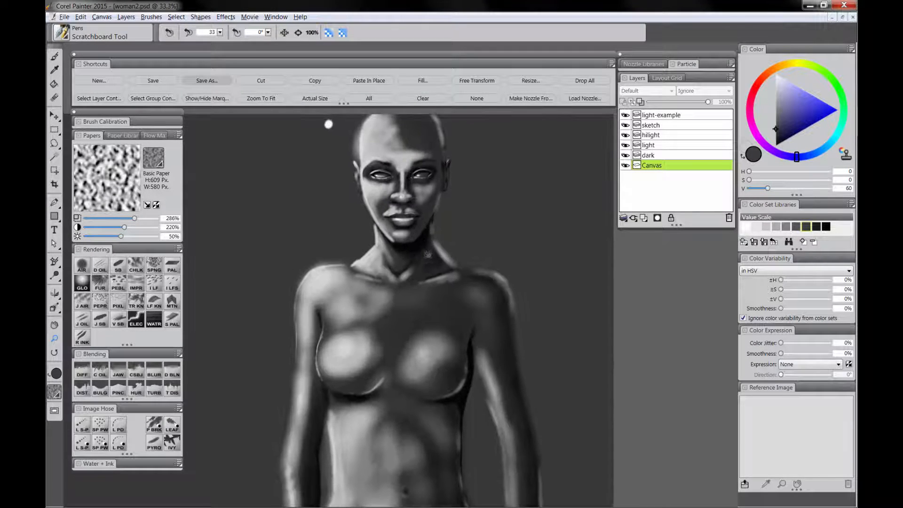
{"action": "left_click", "coordinate": [643, 217]}
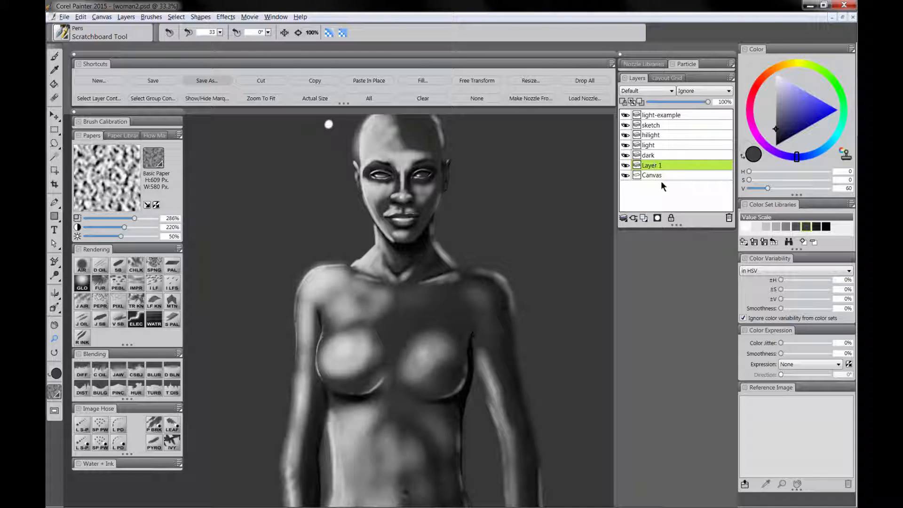
{"action": "double_click", "coordinate": [652, 166]}
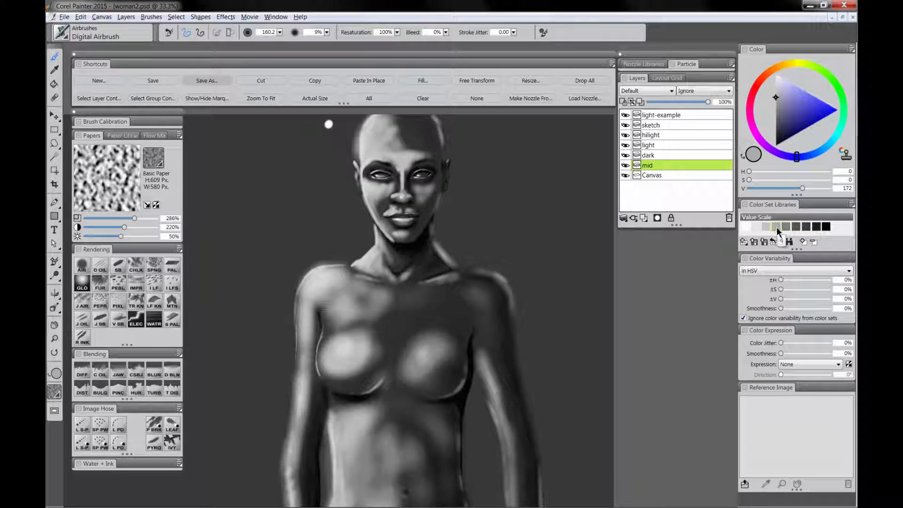
With the panels hidden, airbrush value 172 midtones over the face, chest and abdomen on the mid layer.
{"action": "key", "text": "Tab"}
{"action": "mouse_move", "coordinate": [440, 138]}
{"action": "left_mouse_down"}
{"action": "mouse_move", "coordinate": [473, 126]}
{"action": "mouse_move", "coordinate": [453, 174]}
{"action": "mouse_move", "coordinate": [427, 160]}
{"action": "left_mouse_up"}
{"action": "mouse_move", "coordinate": [444, 211]}
{"action": "left_mouse_down"}
{"action": "mouse_move", "coordinate": [452, 222]}
{"action": "mouse_move", "coordinate": [447, 279]}
{"action": "mouse_move", "coordinate": [442, 254]}
{"action": "mouse_move", "coordinate": [381, 282]}
{"action": "mouse_move", "coordinate": [452, 311]}
{"action": "mouse_move", "coordinate": [394, 324]}
{"action": "mouse_move", "coordinate": [384, 342]}
{"action": "mouse_move", "coordinate": [425, 268]}
{"action": "mouse_move", "coordinate": [431, 186]}
{"action": "left_mouse_up"}
{"action": "mouse_move", "coordinate": [356, 218]}
{"action": "left_mouse_down"}
{"action": "mouse_move", "coordinate": [354, 272]}
{"action": "mouse_move", "coordinate": [334, 325]}
{"action": "mouse_move", "coordinate": [346, 390]}
{"action": "mouse_move", "coordinate": [371, 429]}
{"action": "mouse_move", "coordinate": [414, 409]}
{"action": "mouse_move", "coordinate": [386, 326]}
{"action": "left_mouse_up"}
{"action": "left_click_drag", "start_coordinate": [403, 360], "coordinate": [427, 414]}
{"action": "mouse_move", "coordinate": [397, 384]}
{"action": "left_mouse_down"}
{"action": "mouse_move", "coordinate": [386, 418]}
{"action": "mouse_move", "coordinate": [349, 427]}
{"action": "left_mouse_up"}
{"action": "mouse_move", "coordinate": [404, 388]}
{"action": "left_mouse_down"}
{"action": "mouse_move", "coordinate": [419, 423]}
{"action": "mouse_move", "coordinate": [433, 419]}
{"action": "left_mouse_up"}
{"action": "mouse_move", "coordinate": [440, 409]}
{"action": "left_mouse_down"}
{"action": "mouse_move", "coordinate": [463, 418]}
{"action": "mouse_move", "coordinate": [454, 416]}
{"action": "left_mouse_up"}
{"action": "mouse_move", "coordinate": [423, 395]}
{"action": "left_mouse_down"}
{"action": "mouse_move", "coordinate": [425, 315]}
{"action": "mouse_move", "coordinate": [435, 336]}
{"action": "left_mouse_up"}
{"action": "mouse_move", "coordinate": [442, 369]}
{"action": "left_mouse_down"}
{"action": "mouse_move", "coordinate": [442, 277]}
{"action": "mouse_move", "coordinate": [452, 256]}
{"action": "left_mouse_up"}
{"action": "left_click_drag", "start_coordinate": [456, 257], "coordinate": [482, 264]}
{"action": "mouse_move", "coordinate": [463, 352]}
{"action": "left_mouse_down"}
{"action": "mouse_move", "coordinate": [463, 398]}
{"action": "mouse_move", "coordinate": [480, 423]}
{"action": "left_mouse_up"}
{"action": "left_click_drag", "start_coordinate": [481, 395], "coordinate": [484, 423]}
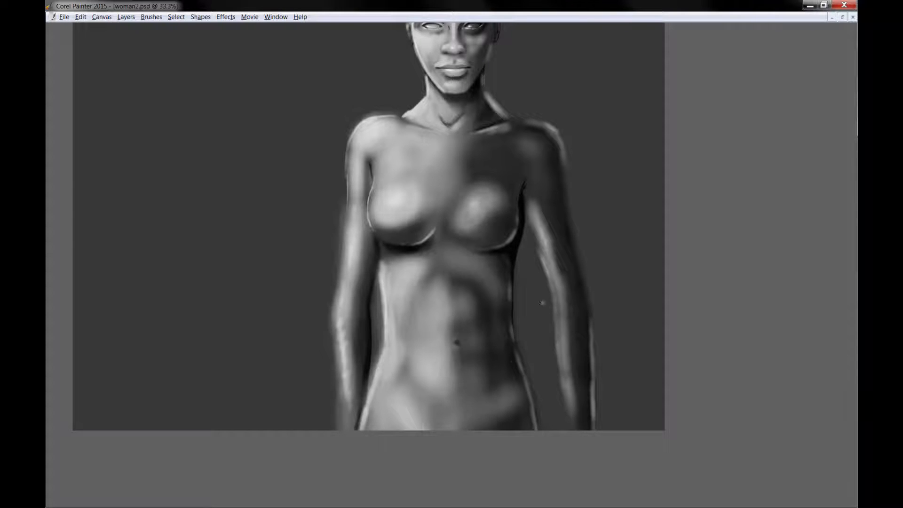
Extend the value 172 midtones over the arms, head and shadowed side of the chest, reducing the airbrush to size 27.0, and restore the panels.
{"action": "left_click_drag", "start_coordinate": [542, 302], "coordinate": [505, 403]}
{"action": "left_click", "coordinate": [342, 76]}
{"action": "mouse_move", "coordinate": [406, 306]}
{"action": "left_mouse_down"}
{"action": "mouse_move", "coordinate": [409, 369]}
{"action": "mouse_move", "coordinate": [345, 327]}
{"action": "mouse_move", "coordinate": [393, 343]}
{"action": "left_mouse_up"}
{"action": "left_click_drag", "start_coordinate": [348, 331], "coordinate": [352, 366]}
{"action": "mouse_move", "coordinate": [433, 334]}
{"action": "left_mouse_down"}
{"action": "mouse_move", "coordinate": [440, 344]}
{"action": "mouse_move", "coordinate": [456, 327]}
{"action": "left_mouse_up"}
{"action": "left_click_drag", "start_coordinate": [441, 277], "coordinate": [444, 245]}
{"action": "mouse_move", "coordinate": [445, 244]}
{"action": "left_mouse_down"}
{"action": "mouse_move", "coordinate": [459, 268]}
{"action": "mouse_move", "coordinate": [507, 250]}
{"action": "left_mouse_up"}
{"action": "left_click_drag", "start_coordinate": [428, 106], "coordinate": [447, 214]}
{"action": "left_click_drag", "start_coordinate": [456, 251], "coordinate": [494, 131]}
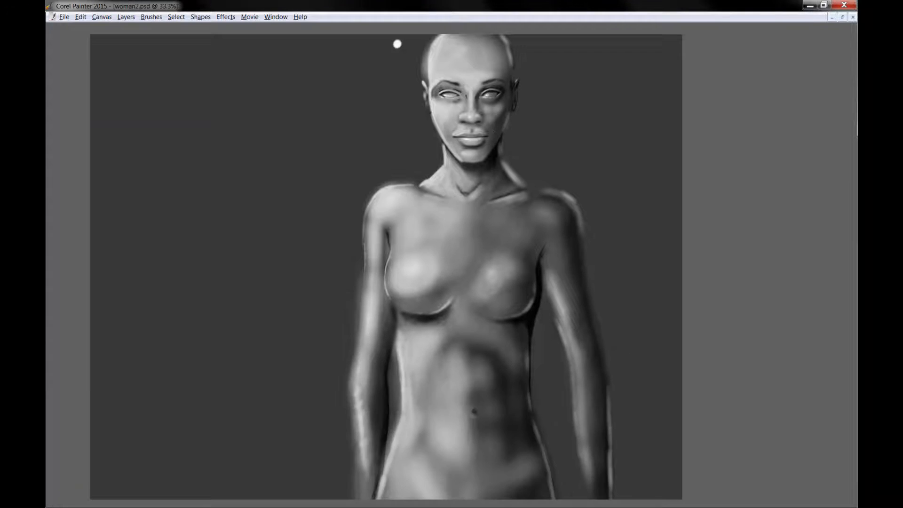
{"action": "key", "text": "Tab"}
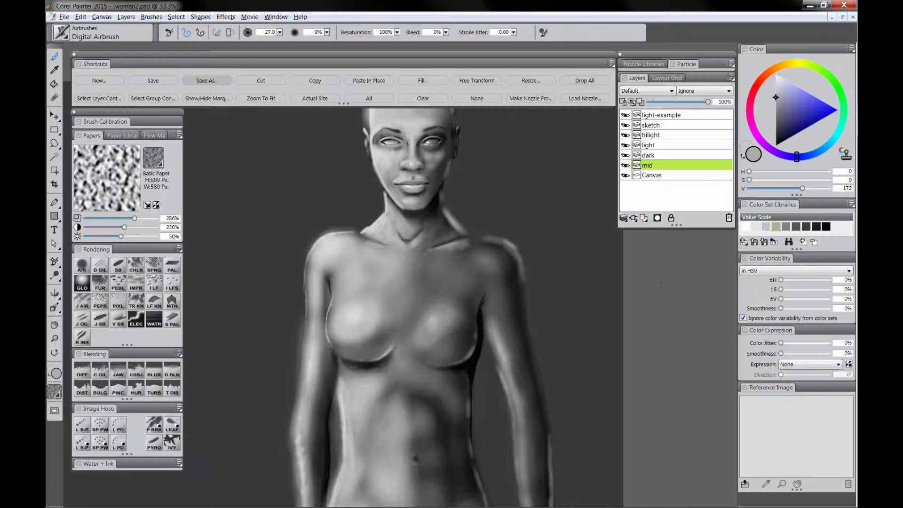
Erase the light spill outside the head, neck and shoulder outlines on the light layer with the Eraser at size 19.0.
{"action": "left_click", "coordinate": [655, 144]}
{"action": "scroll", "coordinate": [337, 145], "scroll_direction": "up", "scroll_amount": 3}
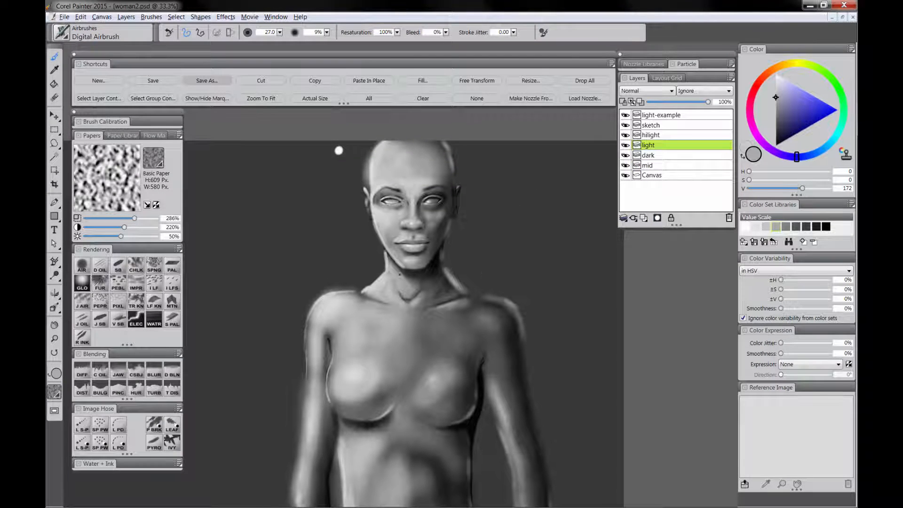
{"action": "left_click", "coordinate": [54, 97]}
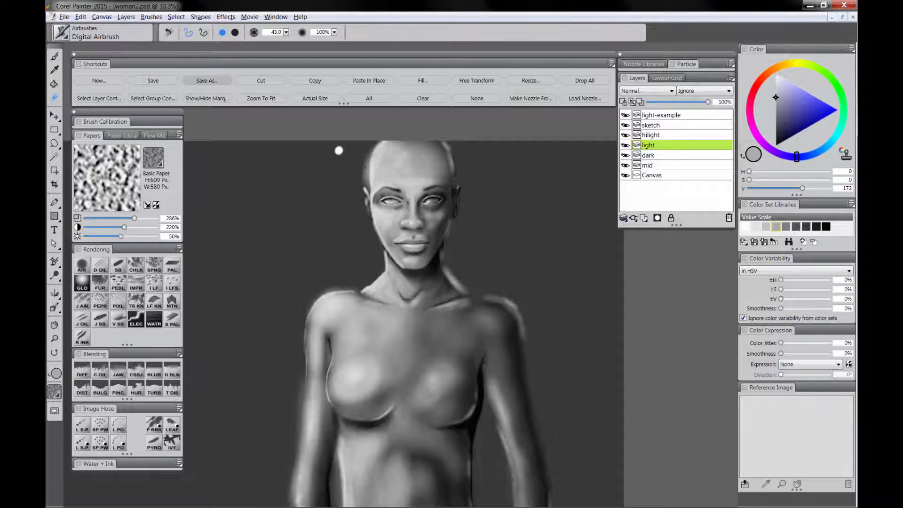
{"action": "key", "text": "bracketleft"}
{"action": "key", "text": "bracketleft"}
{"action": "key", "text": "bracketleft"}
{"action": "mouse_move", "coordinate": [367, 189]}
{"action": "left_mouse_down"}
{"action": "mouse_move", "coordinate": [366, 158]}
{"action": "mouse_move", "coordinate": [378, 141]}
{"action": "left_mouse_up"}
{"action": "left_click_drag", "start_coordinate": [448, 268], "coordinate": [522, 322]}
{"action": "left_click_drag", "start_coordinate": [352, 289], "coordinate": [312, 303]}
{"action": "mouse_move", "coordinate": [495, 324]}
{"action": "left_mouse_down"}
{"action": "mouse_move", "coordinate": [502, 174]}
{"action": "mouse_move", "coordinate": [459, 367]}
{"action": "mouse_move", "coordinate": [484, 333]}
{"action": "left_mouse_up"}
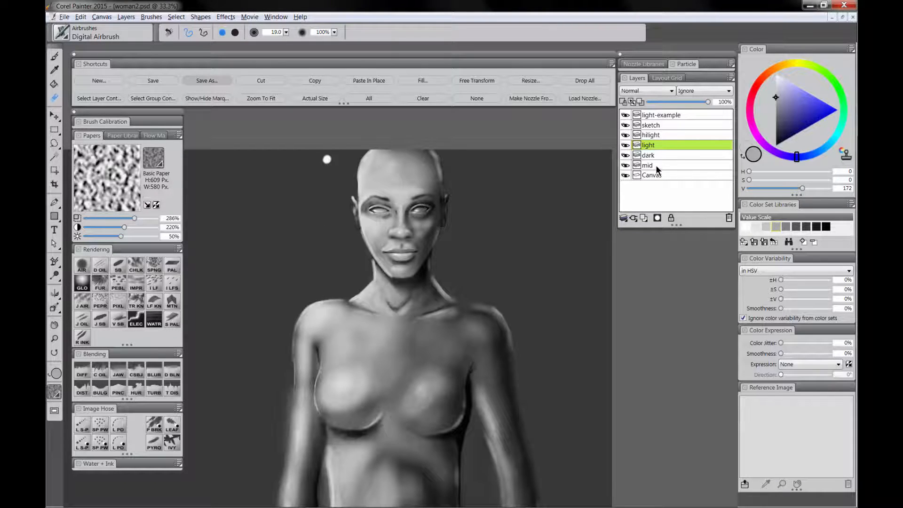
Erase the midtone spill along the outer and inner edges of both arms on the mid layer.
{"action": "left_click", "coordinate": [656, 165]}
{"action": "left_click_drag", "start_coordinate": [357, 361], "coordinate": [383, 274]}
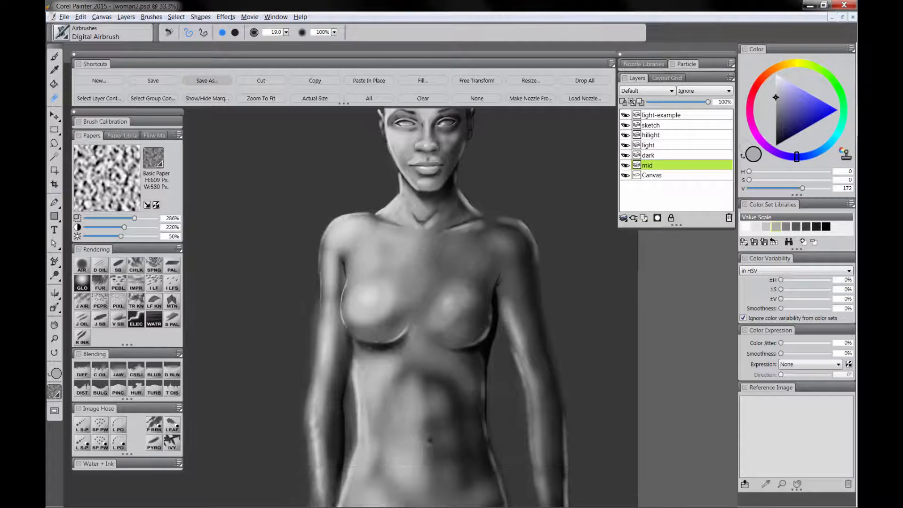
{"action": "left_click_drag", "start_coordinate": [315, 302], "coordinate": [313, 345]}
{"action": "left_click_drag", "start_coordinate": [521, 323], "coordinate": [496, 263]}
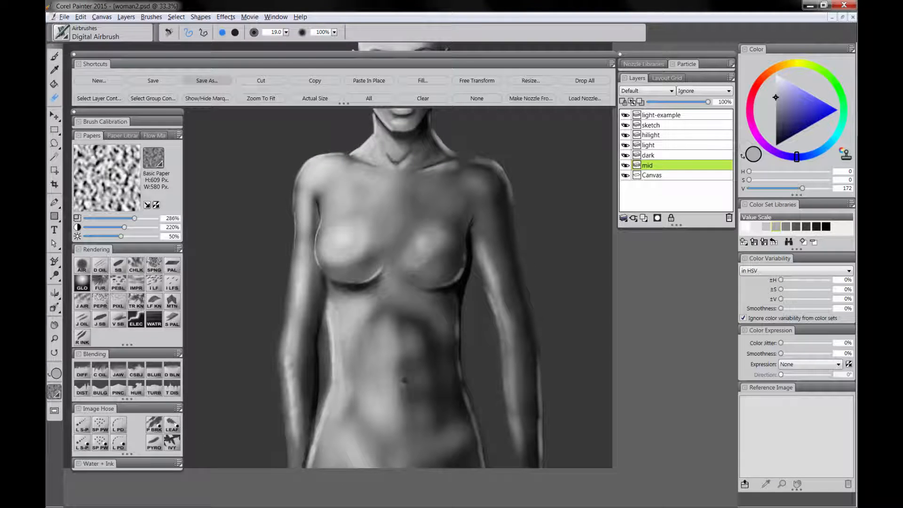
{"action": "left_click", "coordinate": [666, 155]}
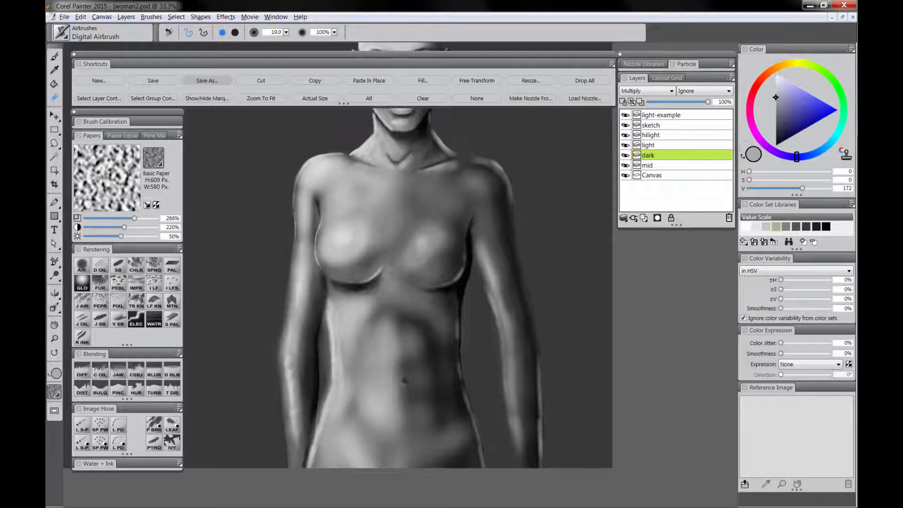
{"action": "scroll", "coordinate": [463, 351], "scroll_direction": "up", "scroll_amount": 5}
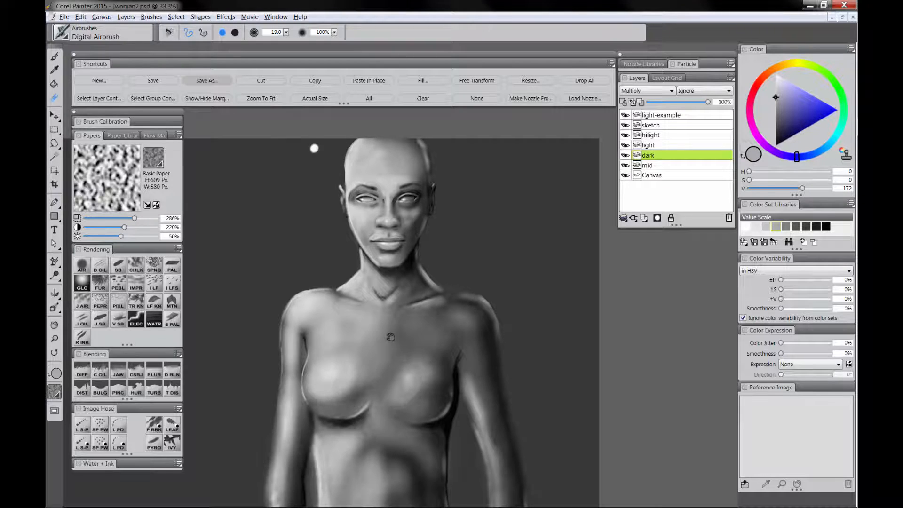
{"action": "left_click_drag", "start_coordinate": [391, 336], "coordinate": [405, 325]}
Paint a soft value 216 glow on the Canvas around the light source beside the head with the Digital Airbrush at size 749.9.
{"action": "left_click", "coordinate": [661, 175]}
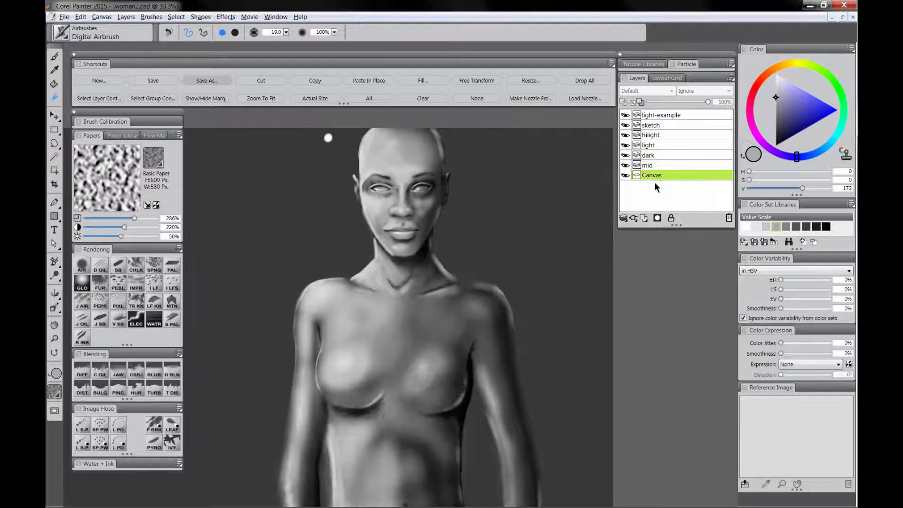
{"action": "left_click", "coordinate": [54, 338]}
{"action": "left_click", "coordinate": [375, 299], "text": "alt"}
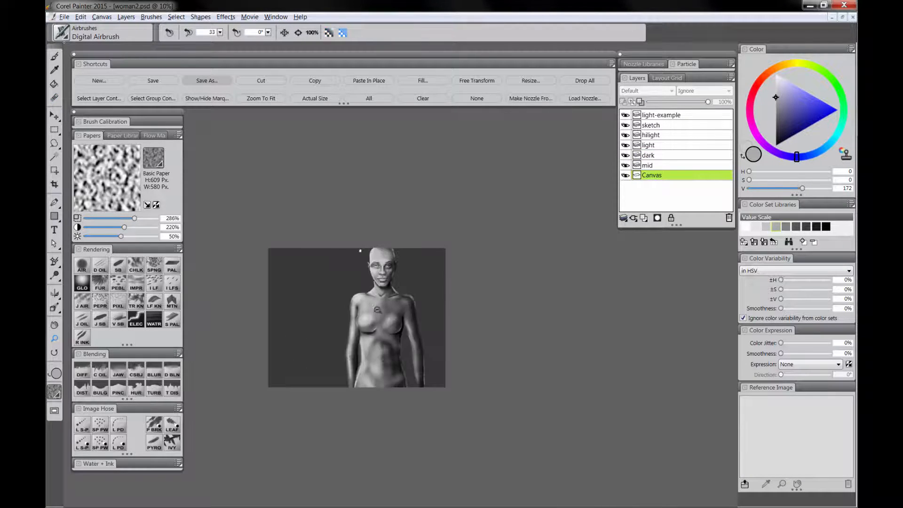
{"action": "key", "text": "b"}
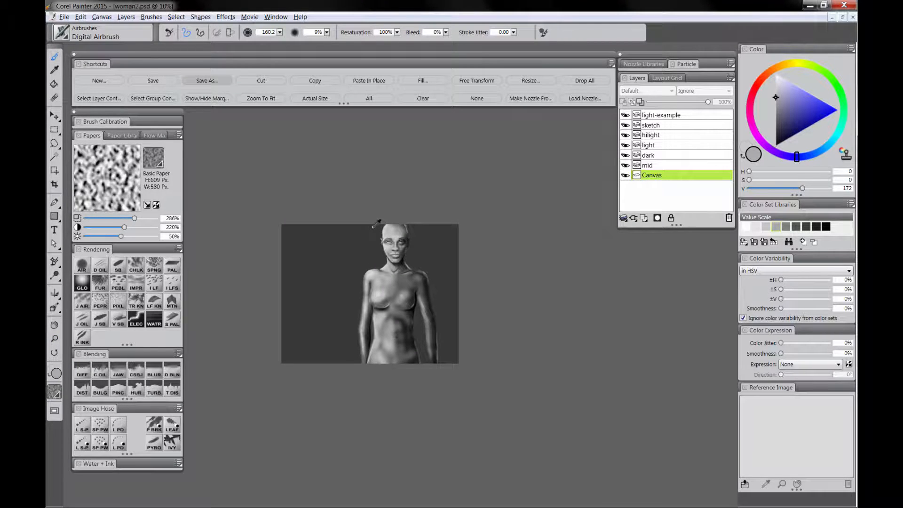
{"action": "left_click", "coordinate": [373, 227], "text": "alt"}
{"action": "mouse_move", "coordinate": [375, 221]}
{"action": "left_mouse_down"}
{"action": "mouse_move", "coordinate": [409, 221]}
{"action": "mouse_move", "coordinate": [373, 227]}
{"action": "left_mouse_up"}
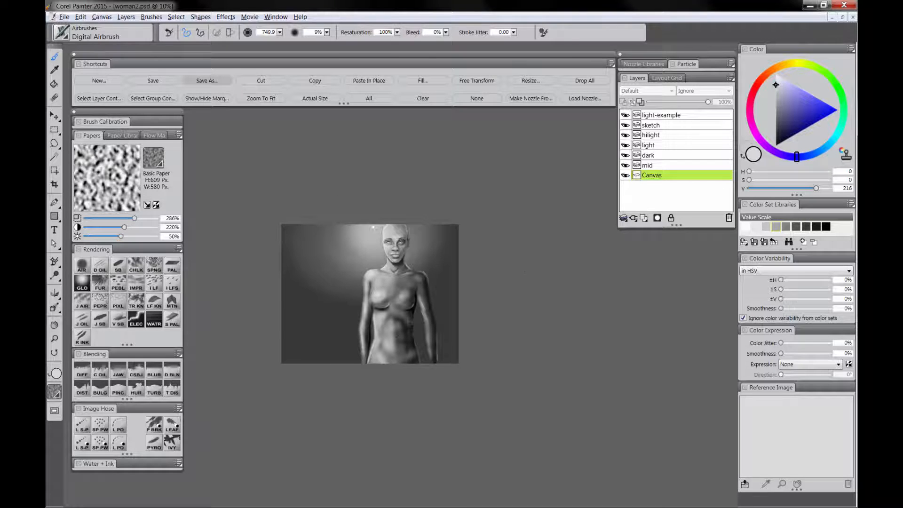
Darken the lower and side edges of the Canvas background with the black airbrush at size 750.
{"action": "left_click", "coordinate": [776, 145]}
{"action": "left_click_drag", "start_coordinate": [364, 331], "coordinate": [367, 387]}
{"action": "mouse_move", "coordinate": [362, 371]}
{"action": "left_mouse_down"}
{"action": "mouse_move", "coordinate": [301, 374]}
{"action": "mouse_move", "coordinate": [438, 376]}
{"action": "mouse_move", "coordinate": [459, 367]}
{"action": "left_mouse_up"}
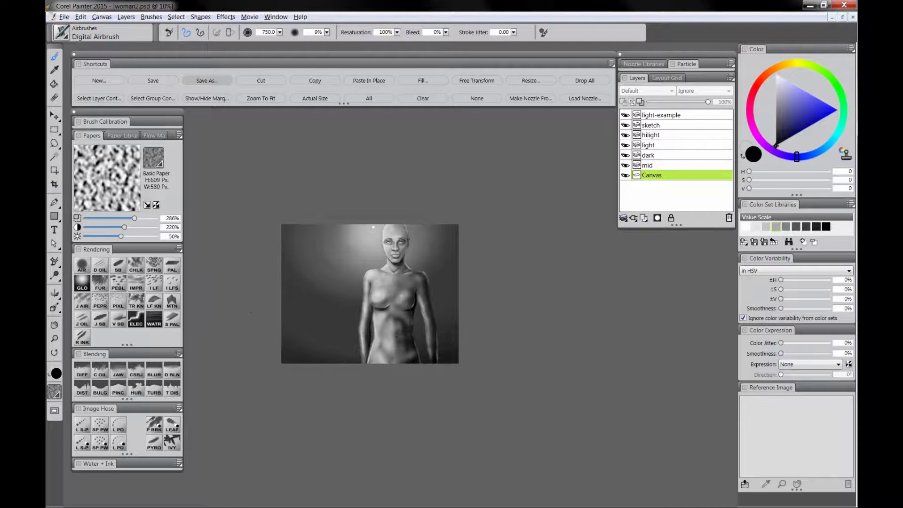
{"action": "left_click_drag", "start_coordinate": [323, 340], "coordinate": [274, 306]}
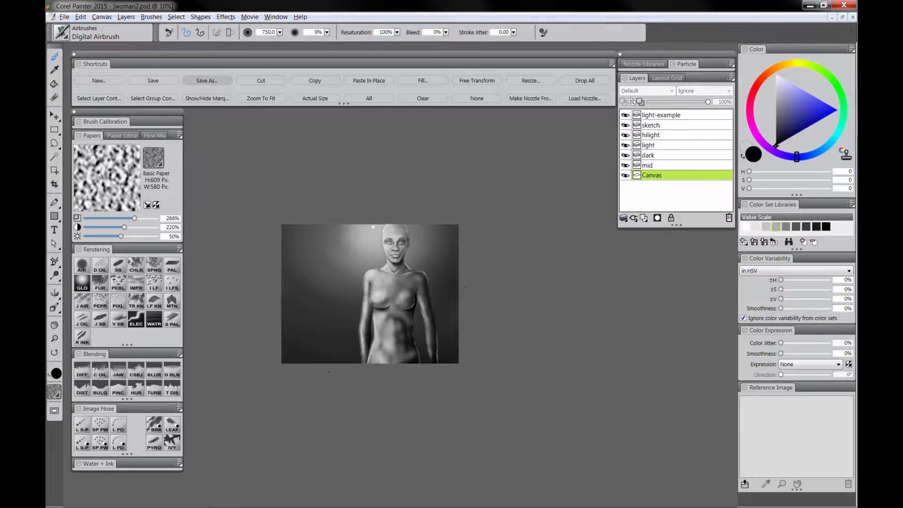
Paint a bright white core, value 255, into the background glow beside the head, enlarging the airbrush to size 584.1.
{"action": "left_click", "coordinate": [54, 338]}
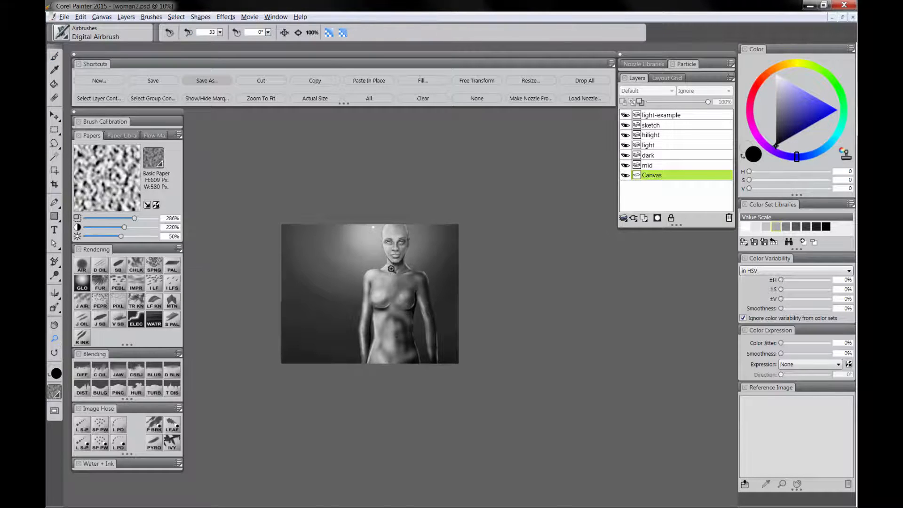
{"action": "left_click", "coordinate": [391, 268]}
{"action": "left_click_drag", "start_coordinate": [779, 83], "coordinate": [775, 73]}
{"action": "left_click", "coordinate": [79, 270]}
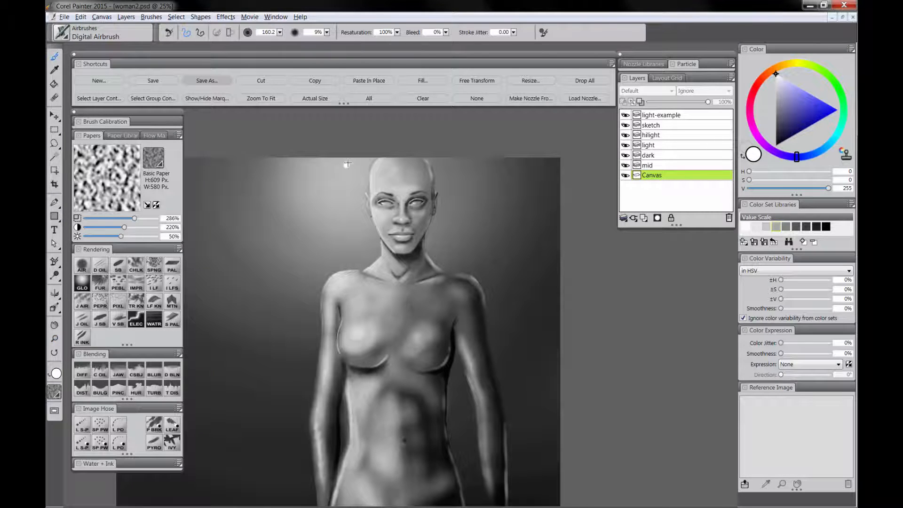
{"action": "key", "text": "]"}
{"action": "left_click_drag", "start_coordinate": [347, 164], "coordinate": [401, 161]}
{"action": "key", "text": "]"}
{"action": "key", "text": "]"}
{"action": "left_click_drag", "start_coordinate": [512, 410], "coordinate": [576, 380]}
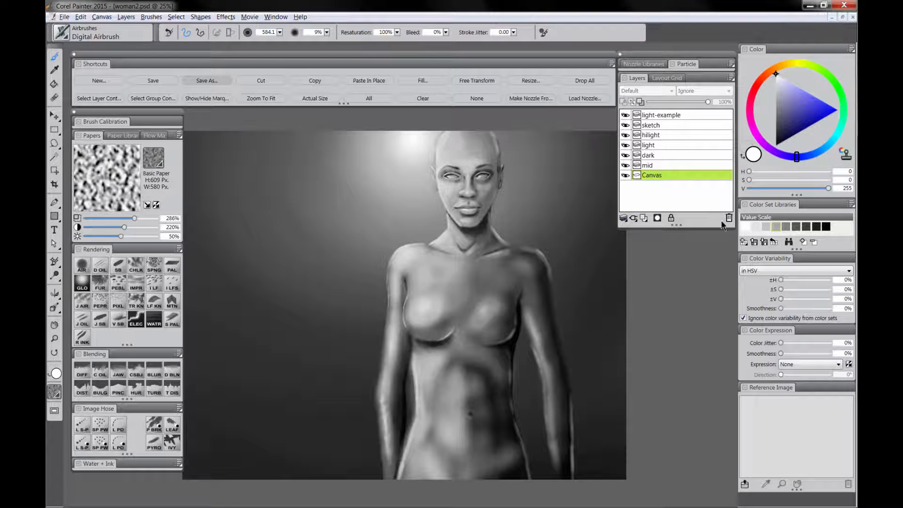
Darken the background between the arms and torso, along the lower edge and in the upper-right corner with the black airbrush.
{"action": "key", "text": "shift+s"}
{"action": "key", "text": "Tab"}
{"action": "left_click_drag", "start_coordinate": [570, 437], "coordinate": [557, 341]}
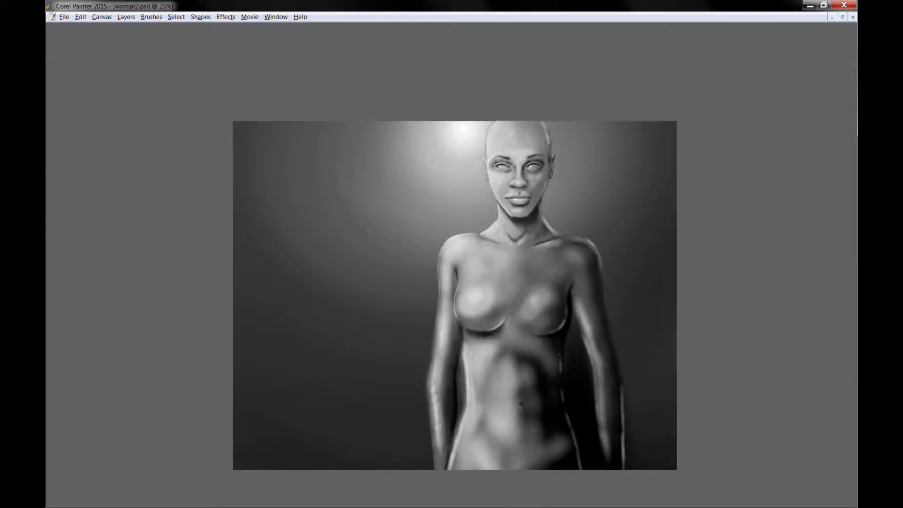
{"action": "mouse_move", "coordinate": [629, 463]}
{"action": "left_mouse_down"}
{"action": "mouse_move", "coordinate": [647, 416]}
{"action": "mouse_move", "coordinate": [605, 292]}
{"action": "mouse_move", "coordinate": [648, 388]}
{"action": "left_mouse_up"}
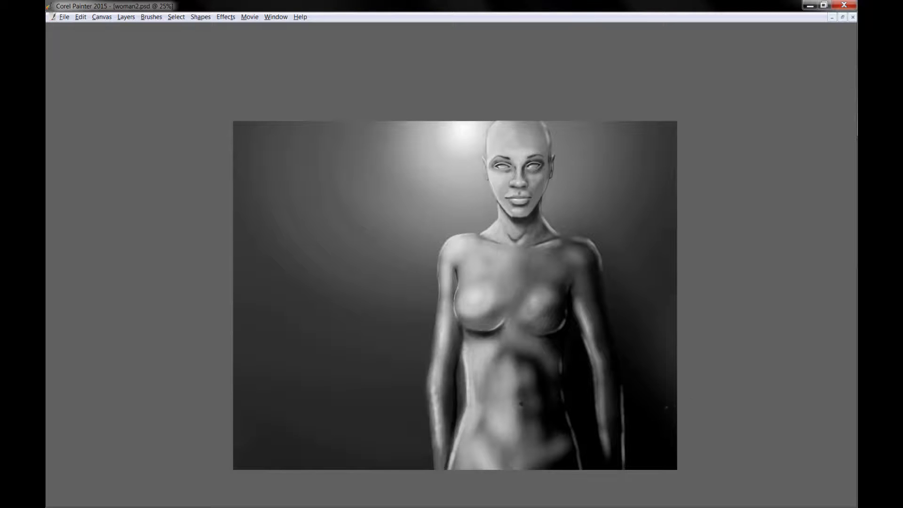
{"action": "left_click_drag", "start_coordinate": [425, 457], "coordinate": [430, 308]}
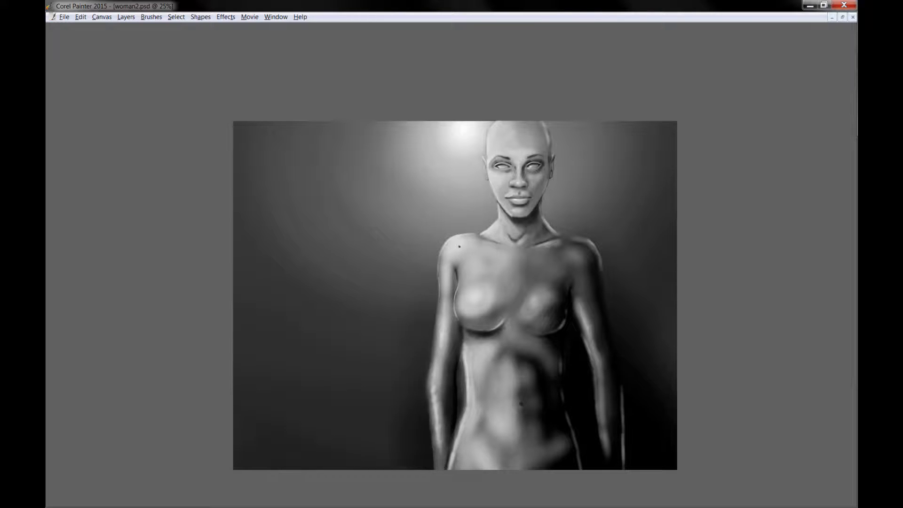
{"action": "mouse_move", "coordinate": [315, 483]}
{"action": "left_mouse_down"}
{"action": "mouse_move", "coordinate": [245, 432]}
{"action": "mouse_move", "coordinate": [277, 409]}
{"action": "mouse_move", "coordinate": [241, 277]}
{"action": "mouse_move", "coordinate": [367, 446]}
{"action": "left_mouse_up"}
{"action": "left_click_drag", "start_coordinate": [597, 412], "coordinate": [582, 405]}
{"action": "left_click_drag", "start_coordinate": [656, 126], "coordinate": [619, 118]}
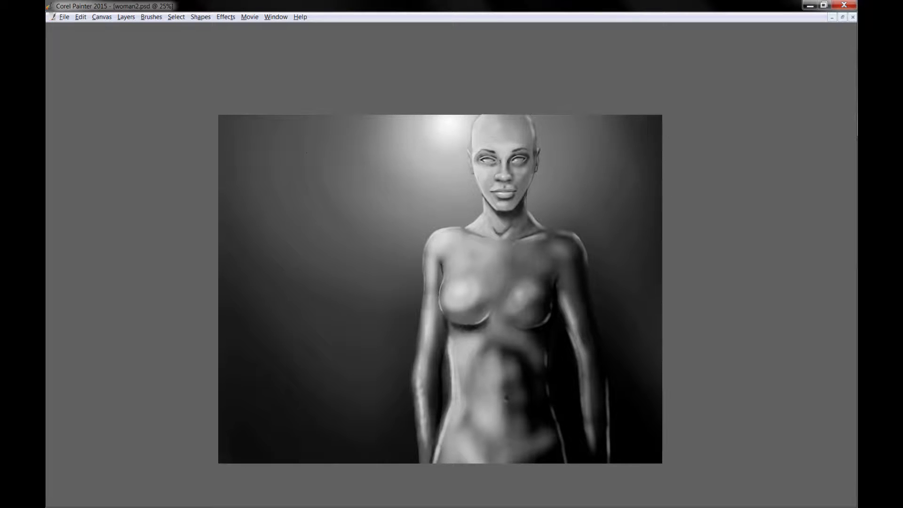
Save the painting as woman3.psd and drop all layers into the Canvas.
{"action": "key", "text": "Tab"}
{"action": "left_click_drag", "start_coordinate": [622, 375], "coordinate": [619, 395]}
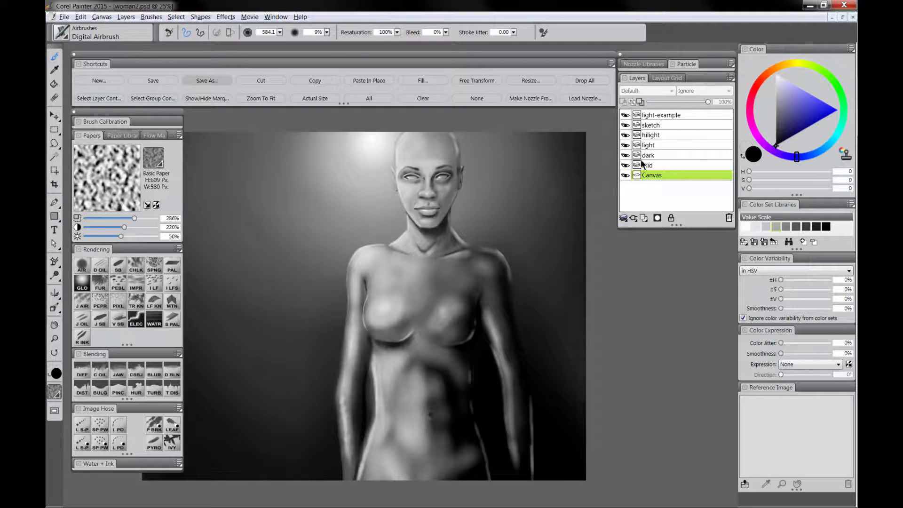
{"action": "left_click", "coordinate": [593, 80]}
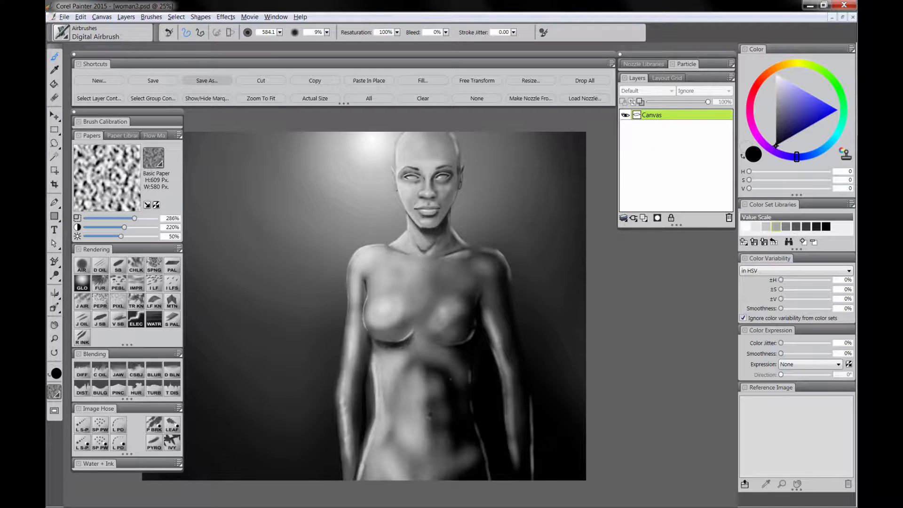
Soften the outlines of the head, shoulders, torso and arms with Diffuse Blur, starting at size 31.0 and enlarging it to 52.6.
{"action": "left_click", "coordinate": [83, 375]}
{"action": "left_click", "coordinate": [54, 339]}
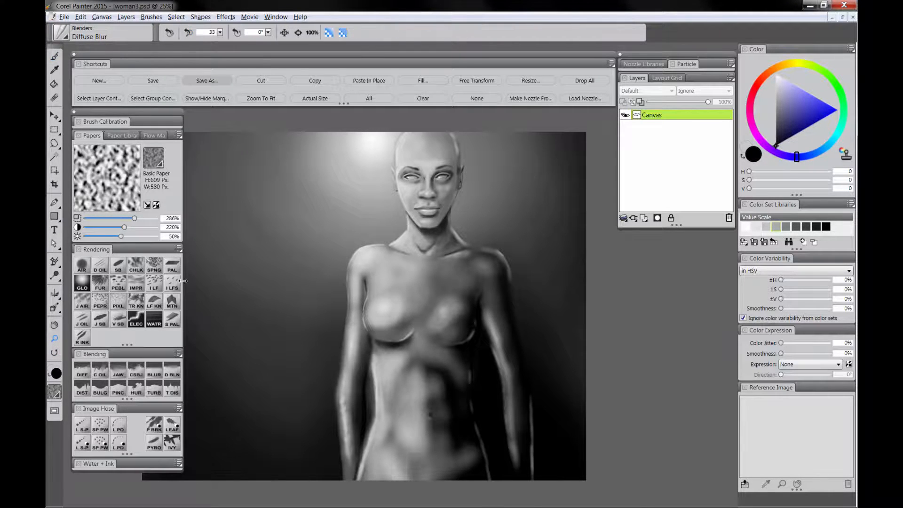
{"action": "left_click", "coordinate": [426, 187]}
{"action": "left_click", "coordinate": [426, 187]}
{"action": "left_click_drag", "start_coordinate": [433, 187], "coordinate": [397, 298]}
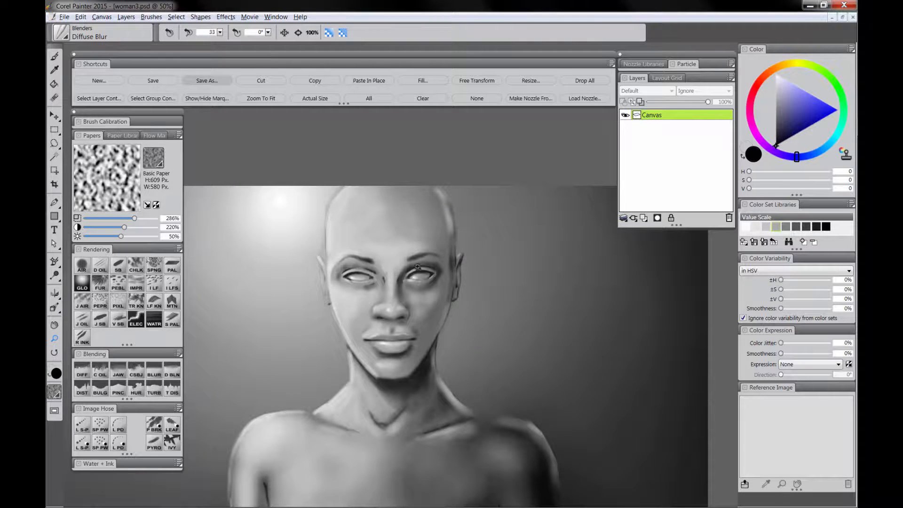
{"action": "key", "text": "b"}
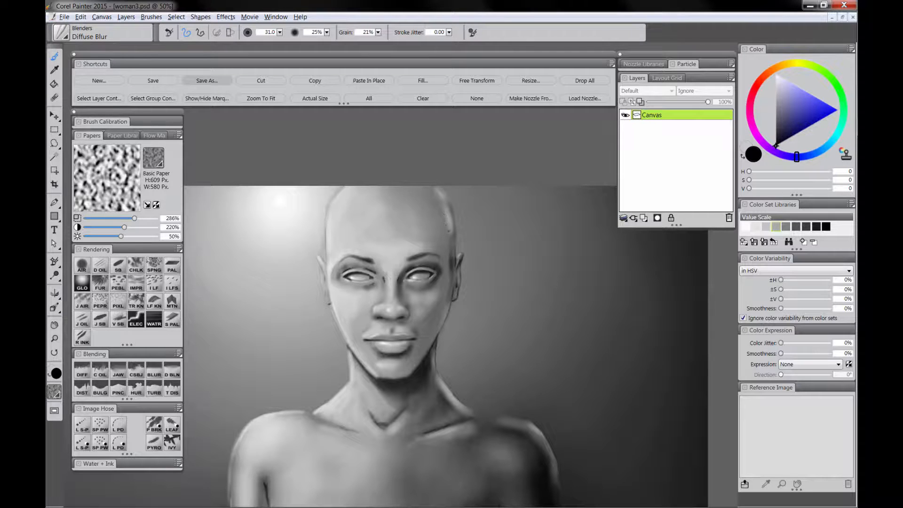
{"action": "left_click_drag", "start_coordinate": [442, 215], "coordinate": [434, 201]}
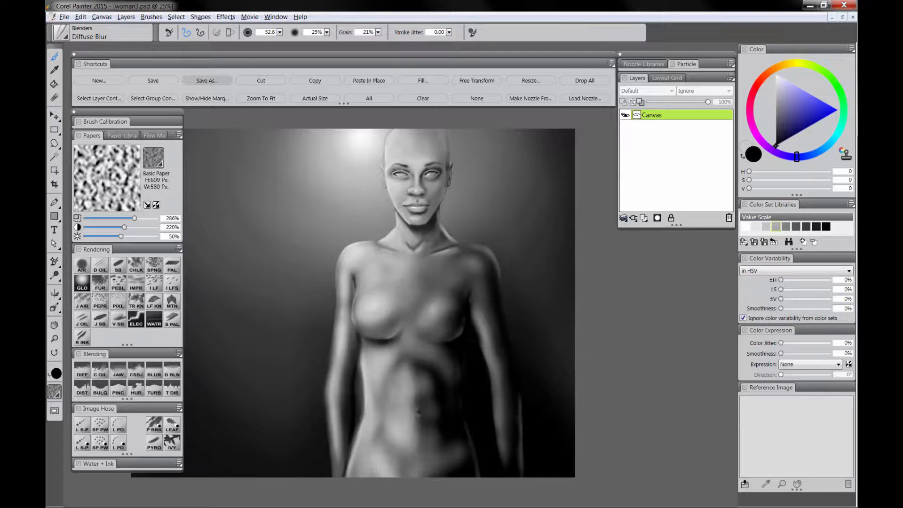
Refine the figure's neck and shoulder outlines with the Pinch brush at size 33.5.
{"action": "left_click", "coordinate": [119, 392]}
{"action": "left_click_drag", "start_coordinate": [202, 393], "coordinate": [317, 150]}
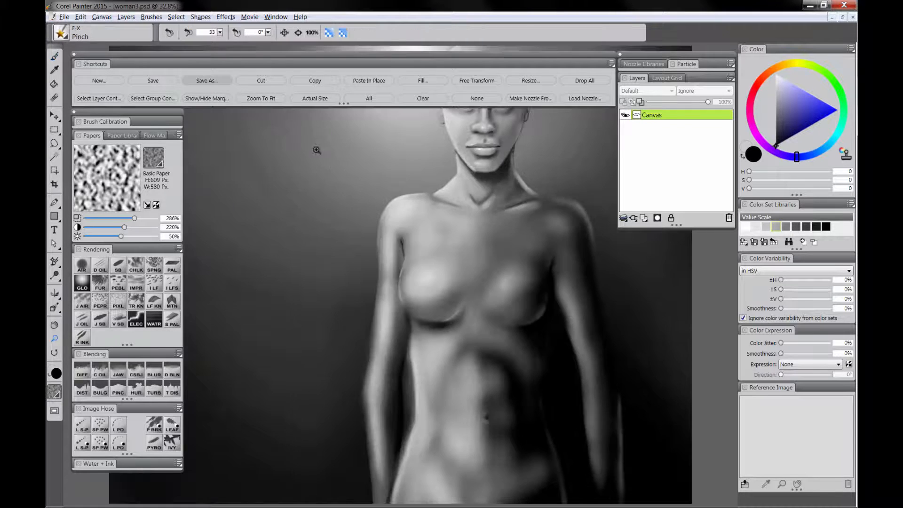
{"action": "left_click_drag", "start_coordinate": [564, 220], "coordinate": [439, 252]}
{"action": "left_click", "coordinate": [440, 252]}
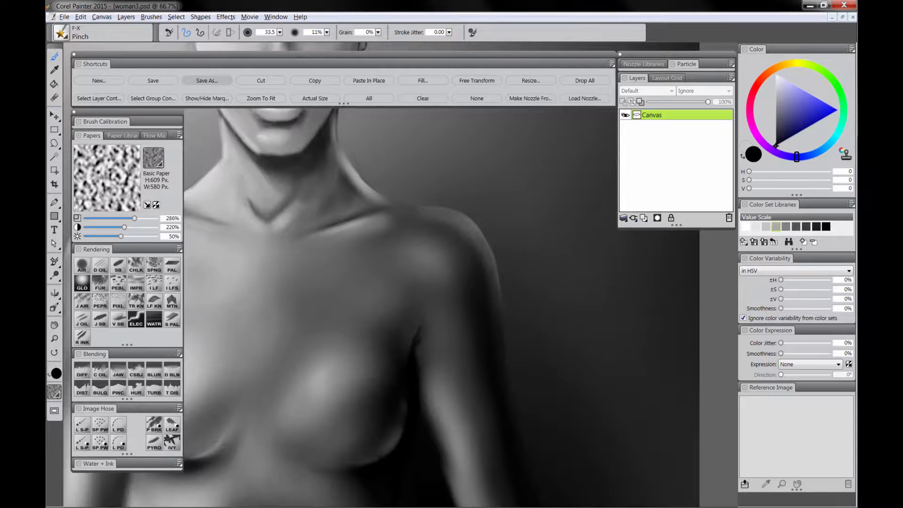
{"action": "left_click_drag", "start_coordinate": [353, 172], "coordinate": [437, 254]}
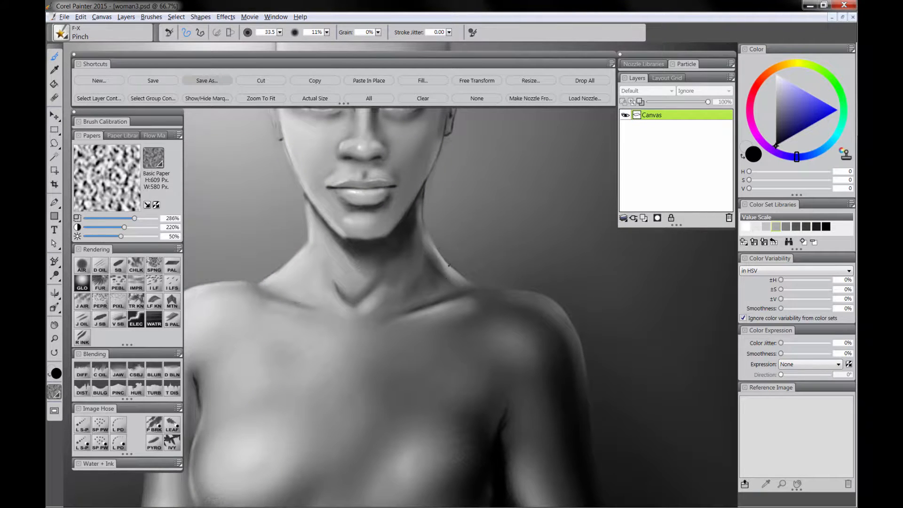
{"action": "left_click_drag", "start_coordinate": [412, 285], "coordinate": [497, 294]}
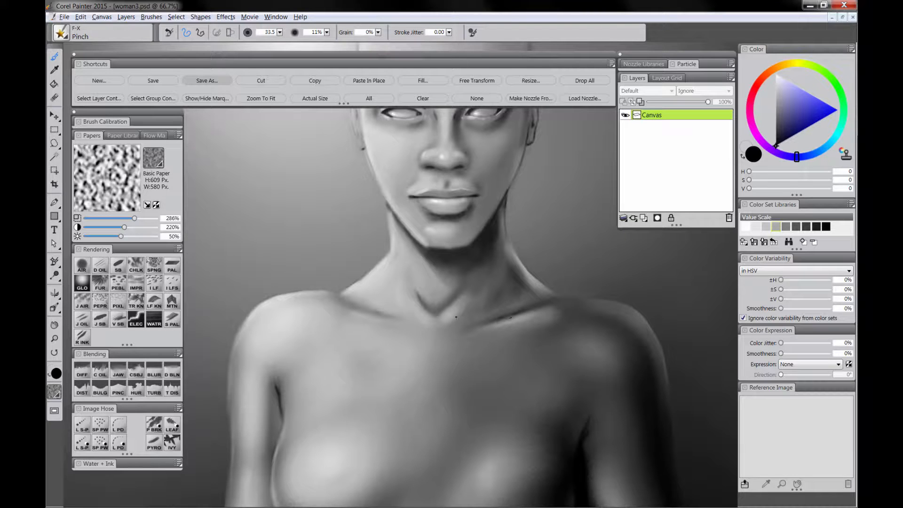
{"action": "left_click_drag", "start_coordinate": [323, 308], "coordinate": [383, 245]}
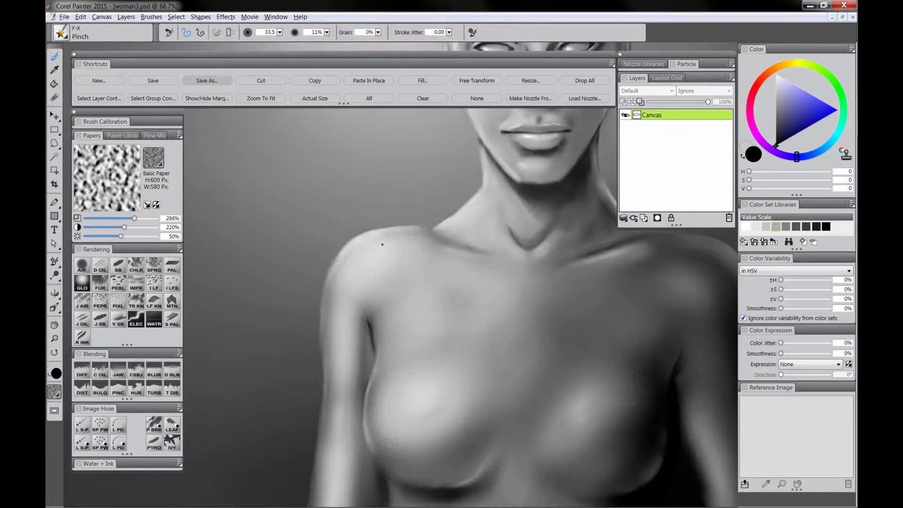
{"action": "left_click_drag", "start_coordinate": [328, 269], "coordinate": [403, 224]}
Enlarge the Pinch brush to size 56.5 and tighten the lower chest contour and the outer edge of the elbow and forearm in the lit arm.
{"action": "mouse_move", "coordinate": [339, 409]}
{"action": "left_mouse_down"}
{"action": "mouse_move", "coordinate": [351, 278]}
{"action": "mouse_move", "coordinate": [381, 251]}
{"action": "left_mouse_up"}
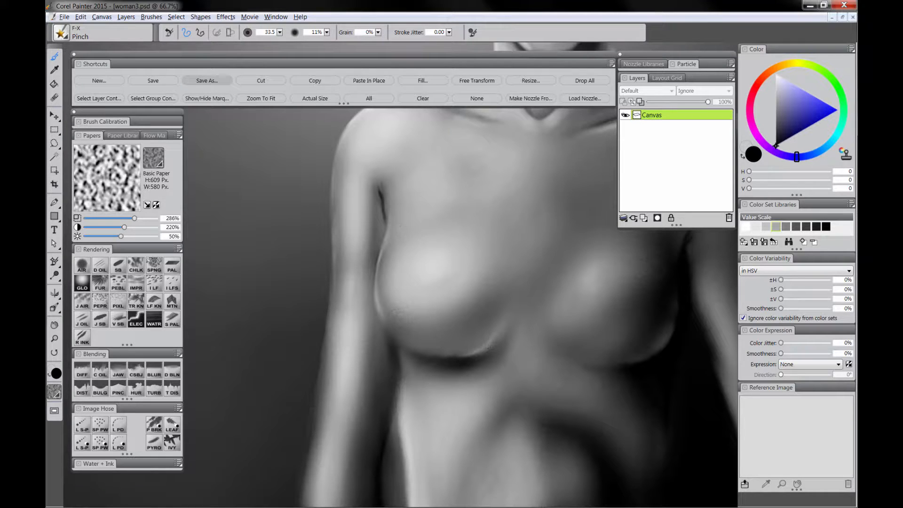
{"action": "left_click_drag", "start_coordinate": [390, 326], "coordinate": [398, 322]}
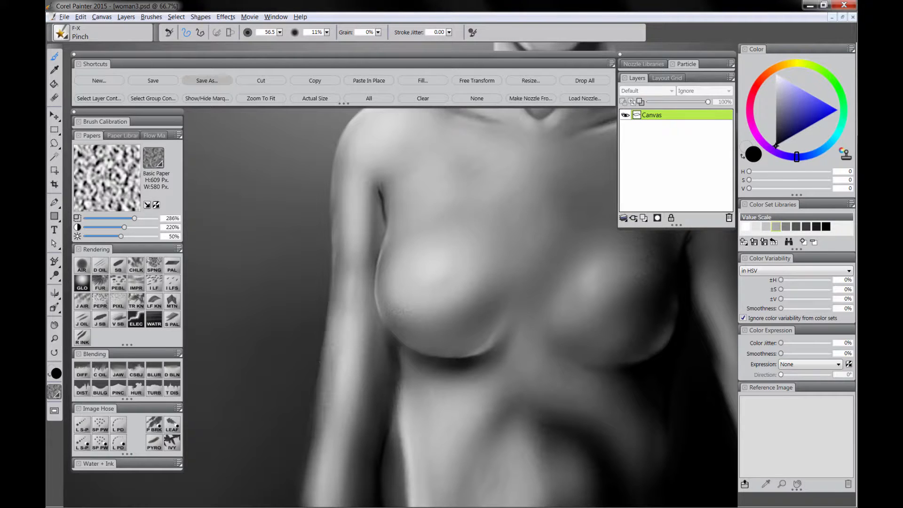
{"action": "left_click_drag", "start_coordinate": [329, 350], "coordinate": [362, 176]}
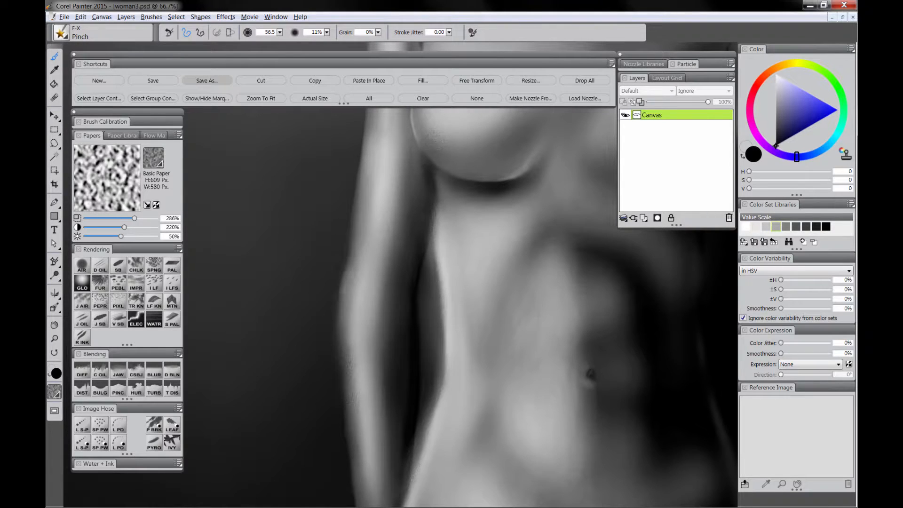
{"action": "left_click_drag", "start_coordinate": [329, 325], "coordinate": [332, 373]}
{"action": "left_click_drag", "start_coordinate": [351, 220], "coordinate": [349, 261]}
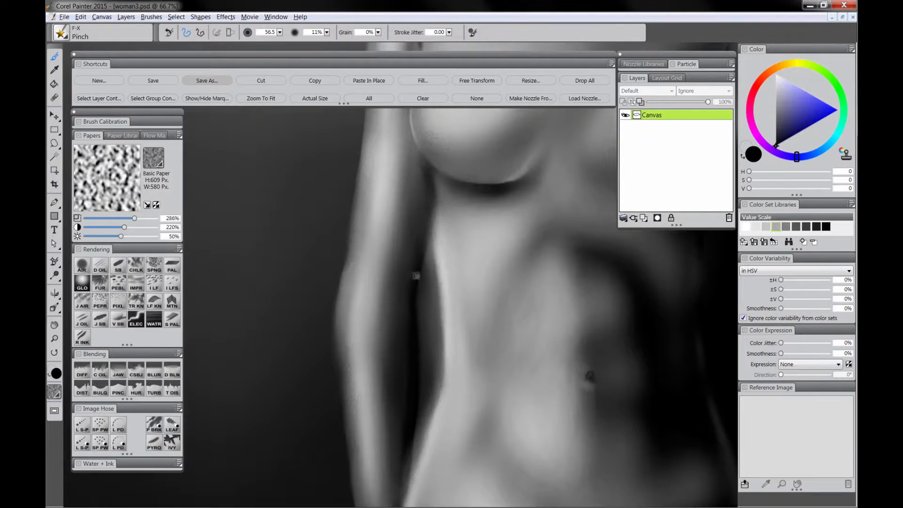
{"action": "left_click_drag", "start_coordinate": [445, 212], "coordinate": [394, 337]}
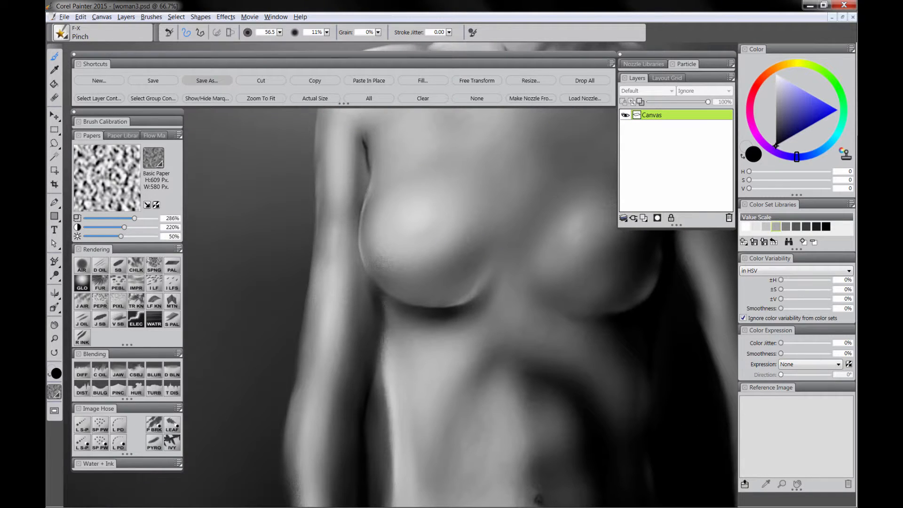
{"action": "mouse_move", "coordinate": [387, 298]}
{"action": "left_mouse_down"}
{"action": "mouse_move", "coordinate": [379, 286]}
{"action": "mouse_move", "coordinate": [400, 305]}
{"action": "left_mouse_up"}
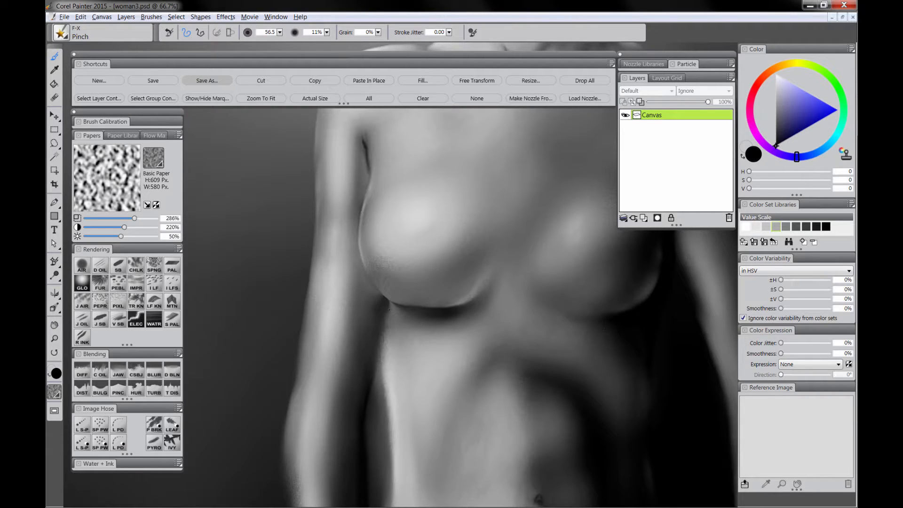
{"action": "key", "text": "ctrl+z"}
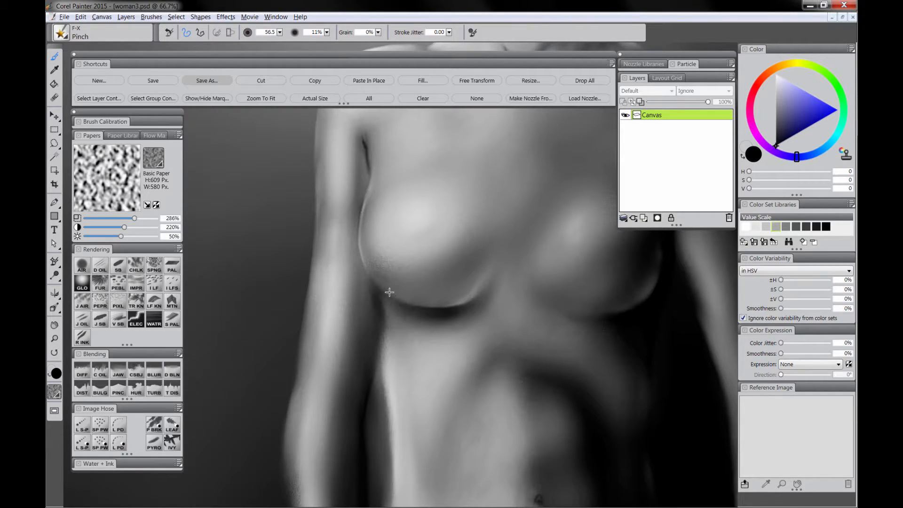
{"action": "left_click_drag", "start_coordinate": [382, 291], "coordinate": [388, 294], "text": "ctrl+alt"}
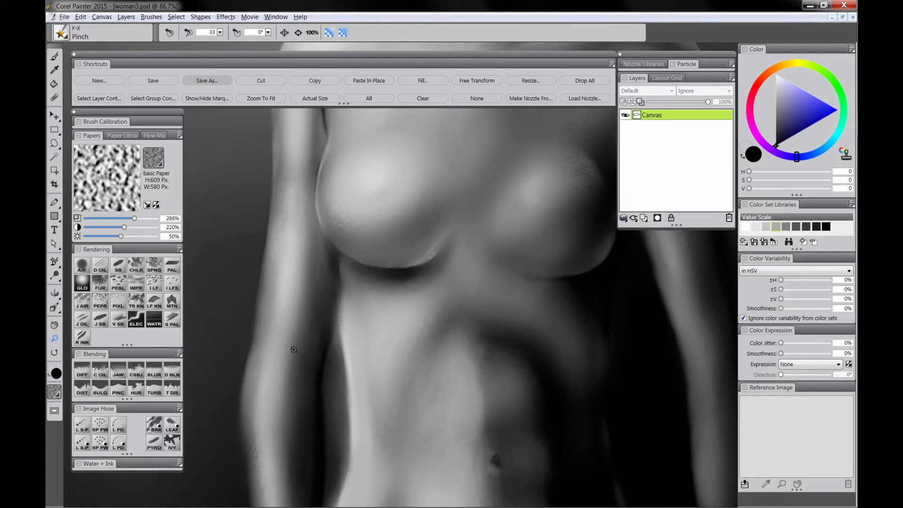
Paint the narrow gap between the lit arm and the torso with the Digital Airbrush at size 5.4, using the sampled dark tone of value 15.
{"action": "left_click", "coordinate": [83, 266]}
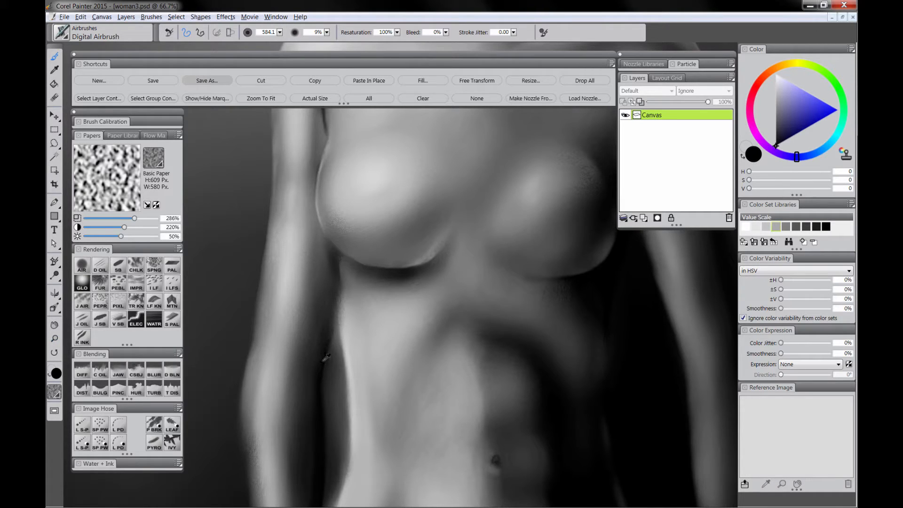
{"action": "left_click", "coordinate": [327, 357], "text": "alt"}
{"action": "left_click_drag", "start_coordinate": [328, 336], "coordinate": [337, 295]}
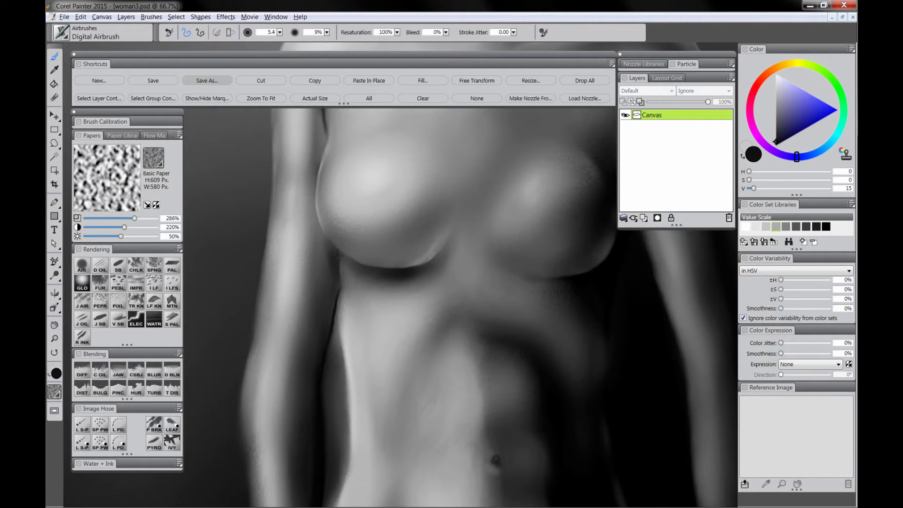
{"action": "left_click_drag", "start_coordinate": [340, 287], "coordinate": [343, 305]}
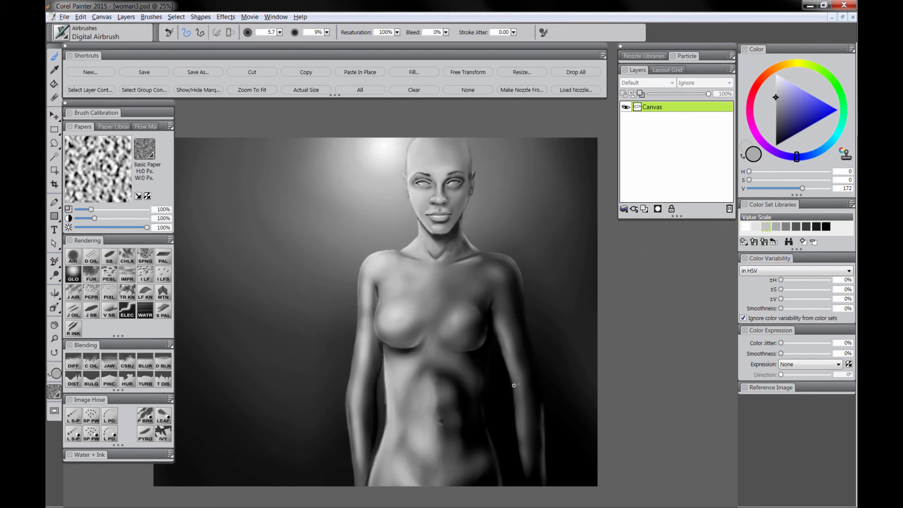
Paint a light tone of value 172 along the shadowed arm's forearm with the Digital Airbrush at size 5.7.
{"action": "left_click_drag", "start_coordinate": [514, 385], "coordinate": [516, 423]}
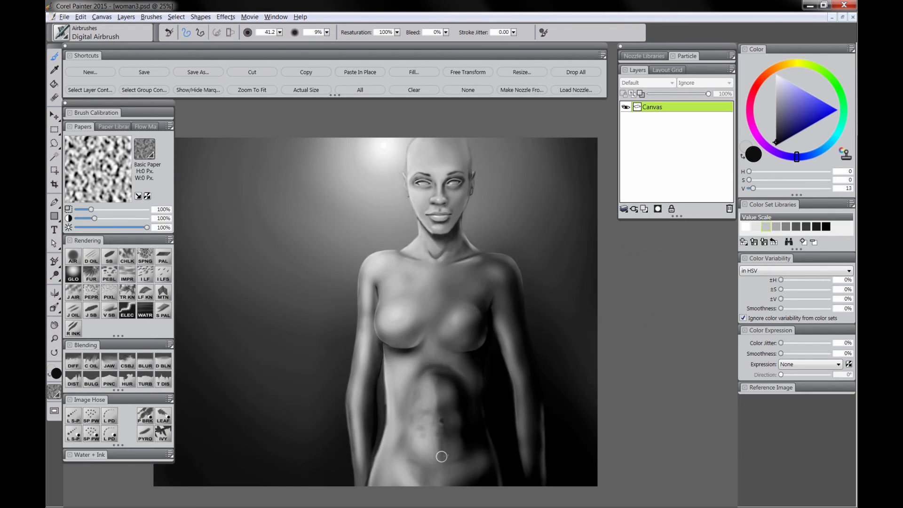